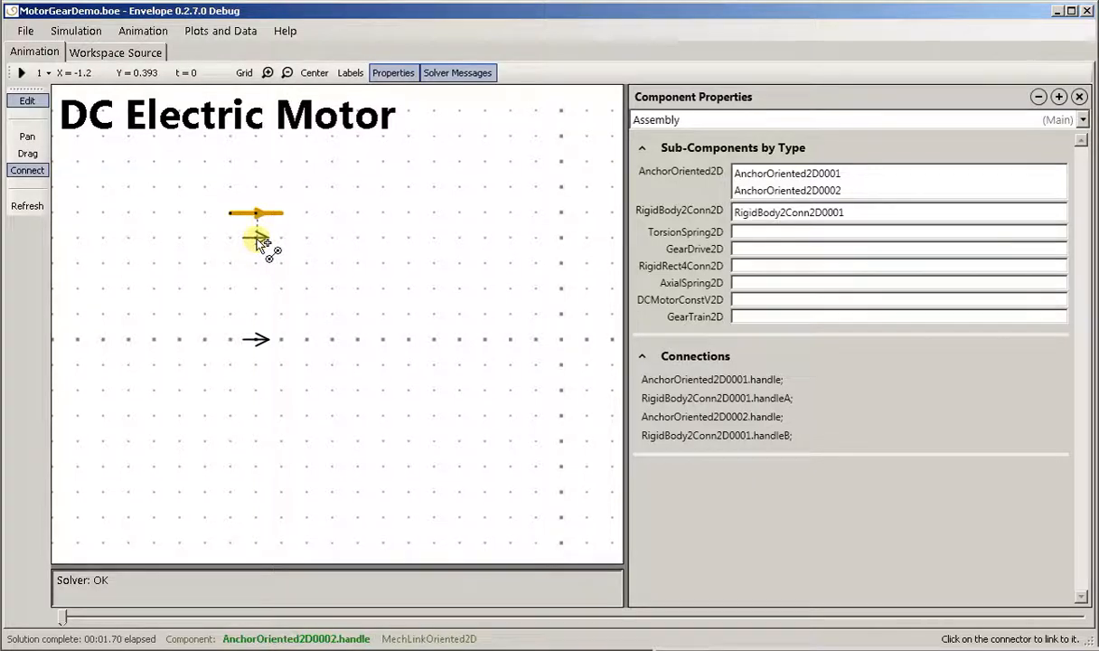
Link the rigid body to the upper anchor using an AxialSpring2D and set its spring constant k to 100.
click(259, 241)
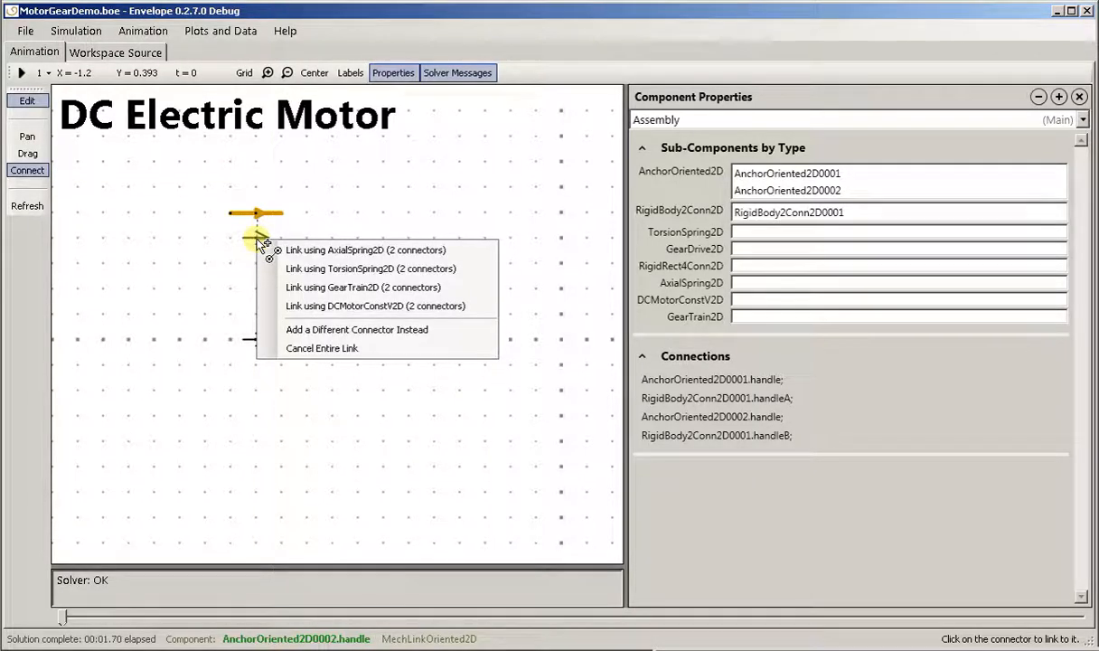
click(317, 251)
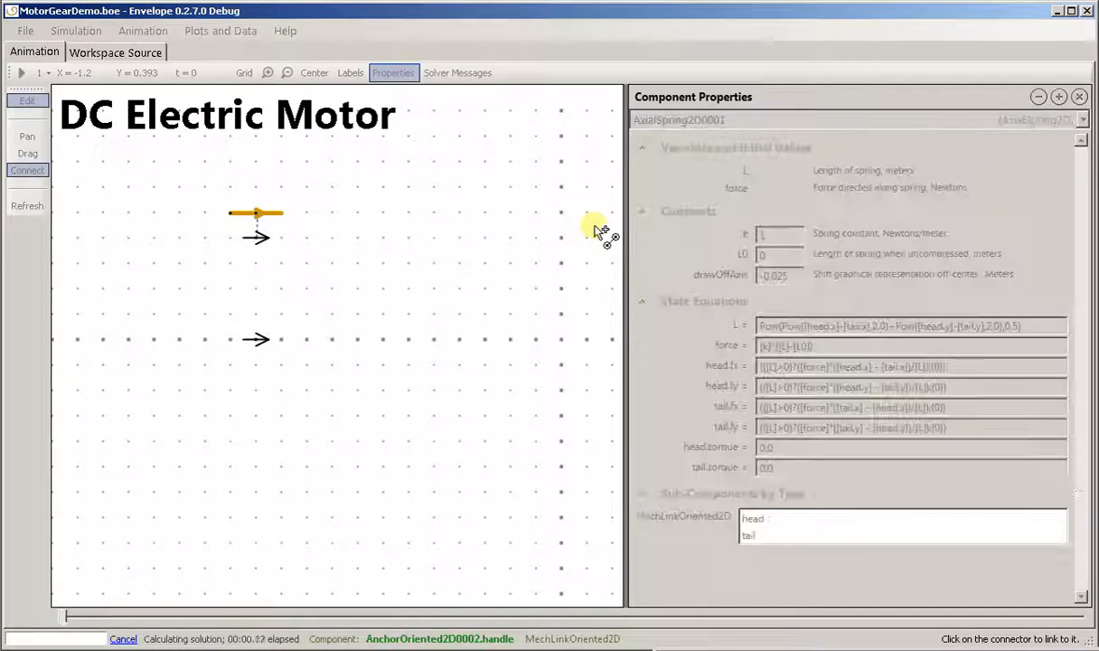
click(785, 254)
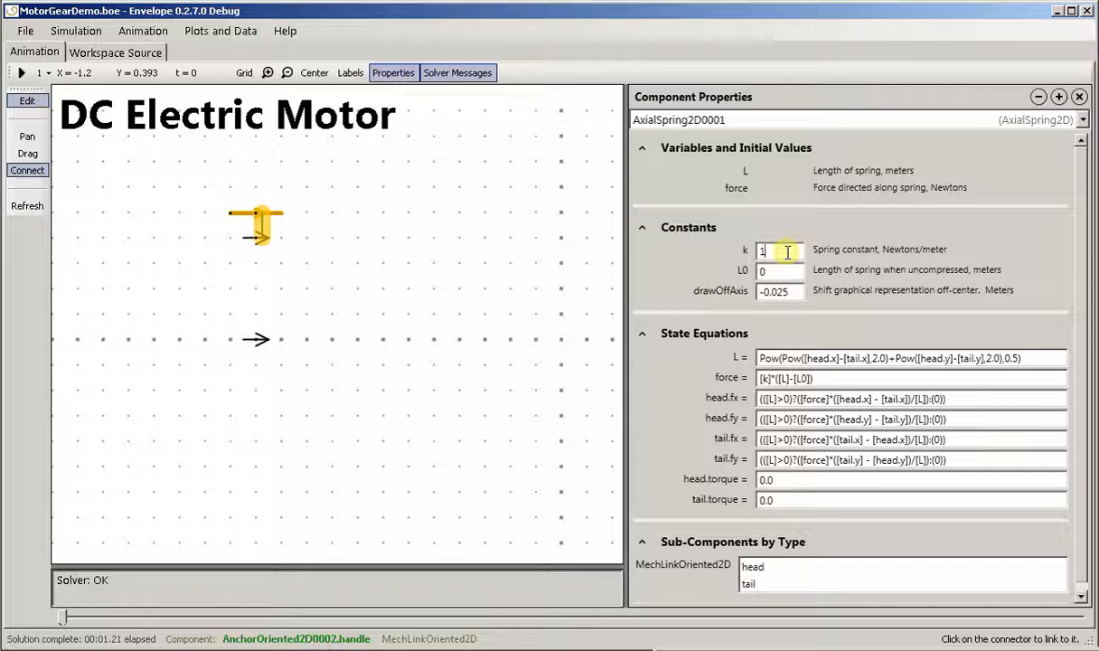
text(00)
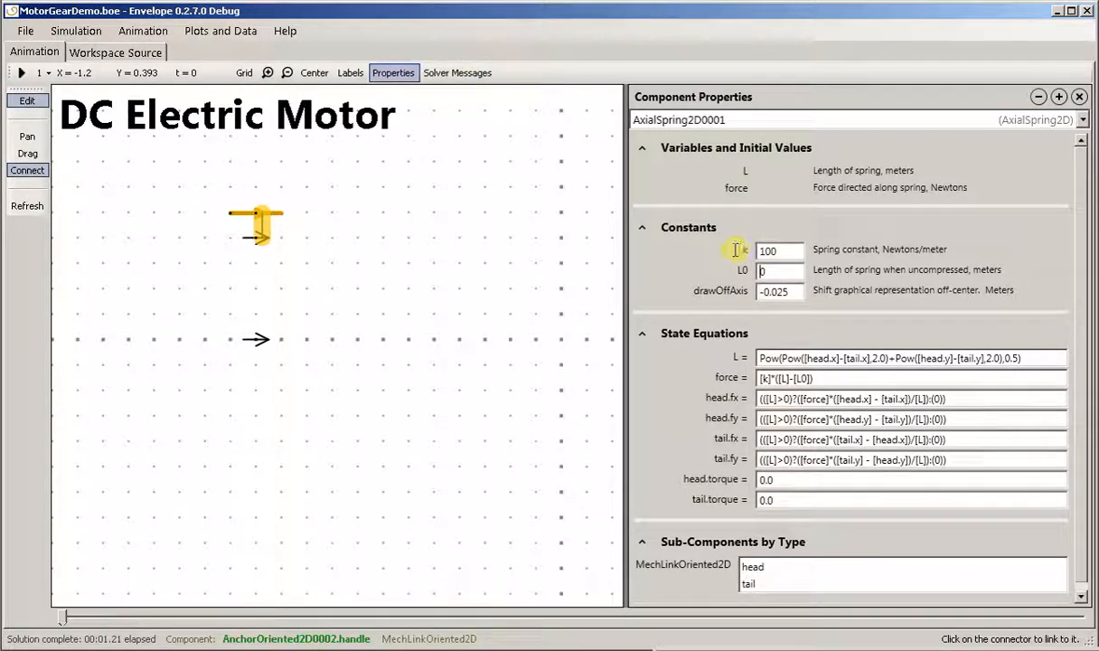
Set the axial spring's drawOffAxis constant to 0.005.
click(793, 276)
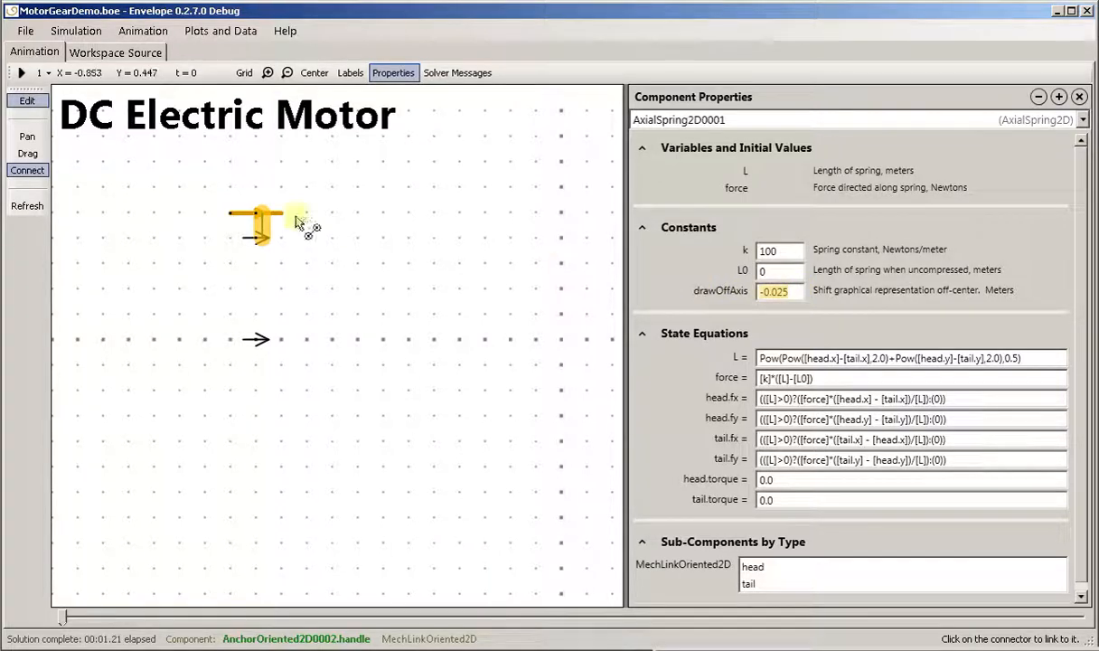
text(0)
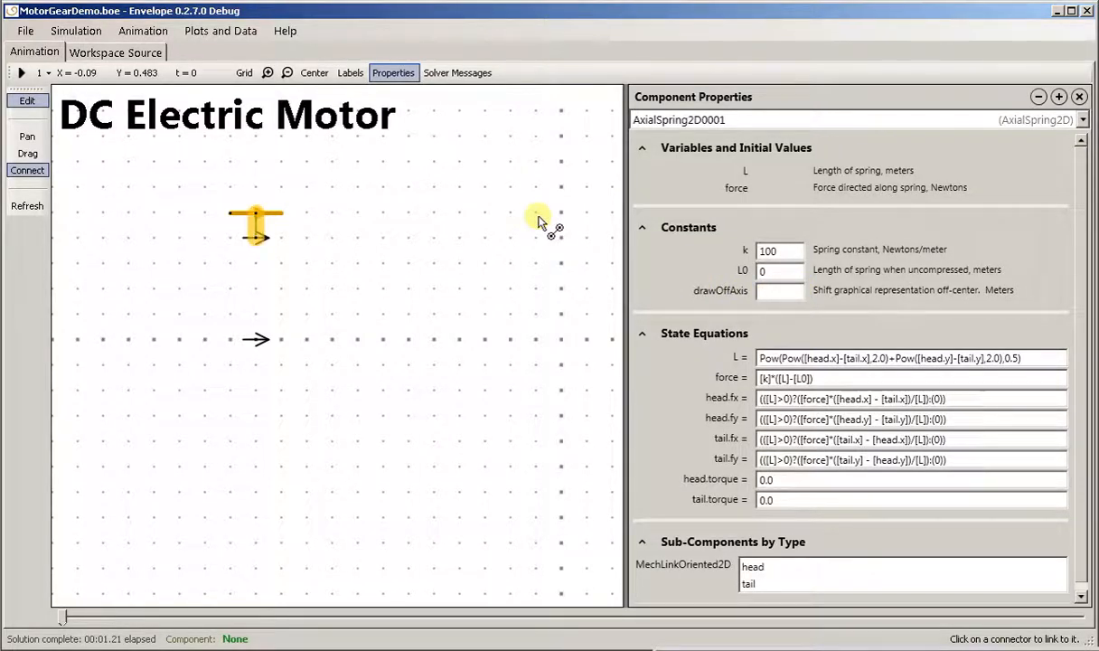
text(.05)
key(Tab)
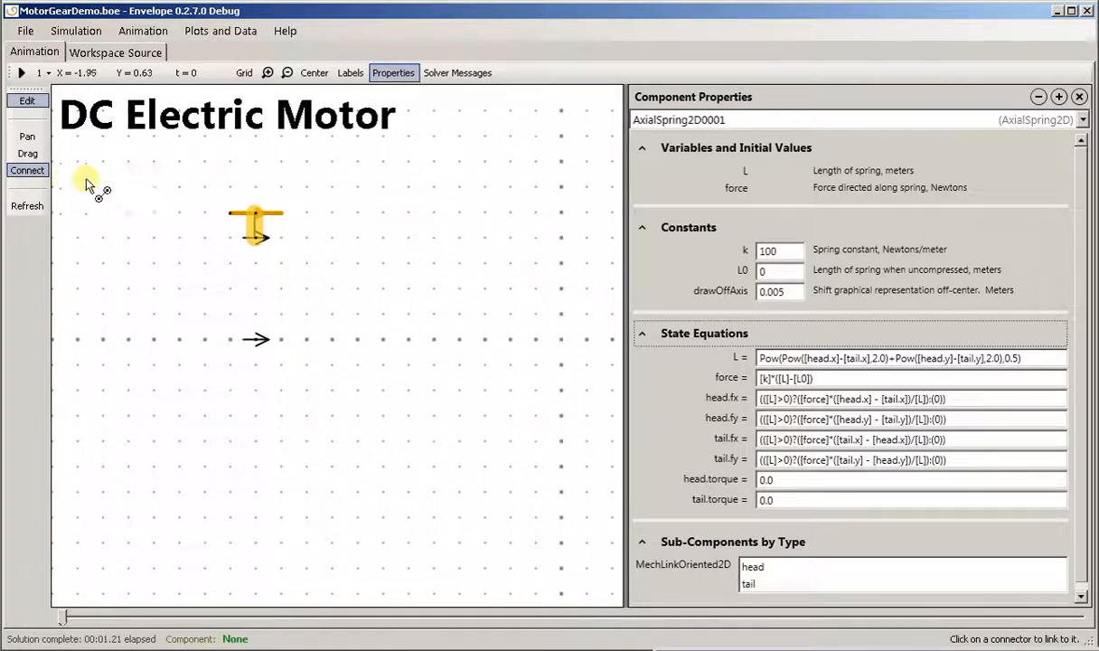
Link the rigid body's center connector to the lower anchor using a DCMotorConstV2D.
click(256, 213)
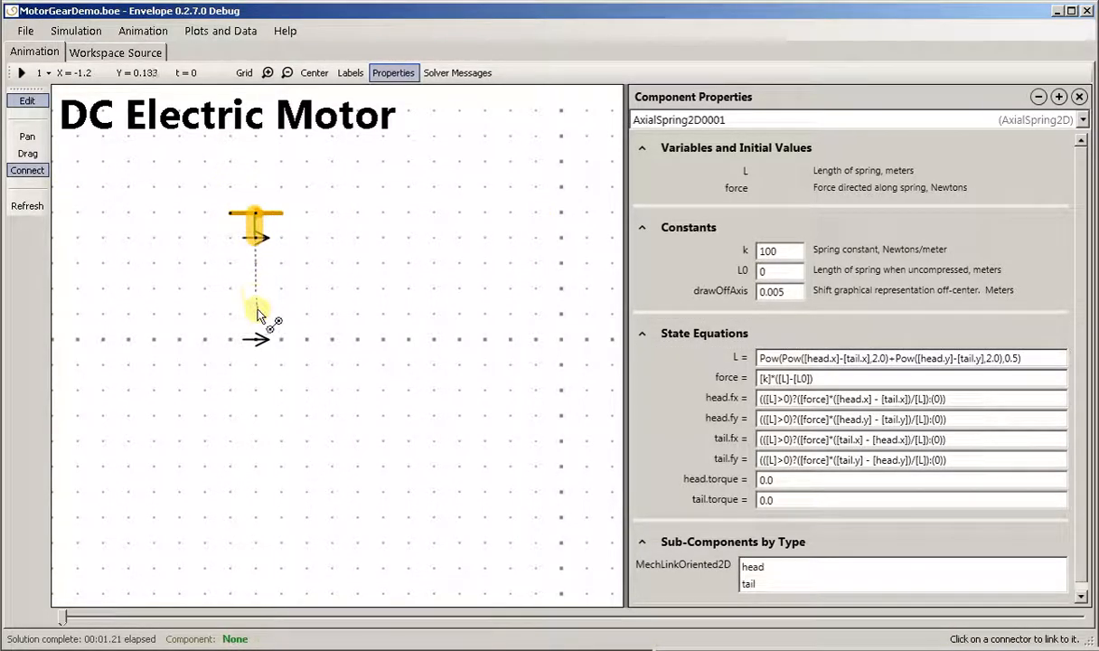
click(258, 340)
click(260, 344)
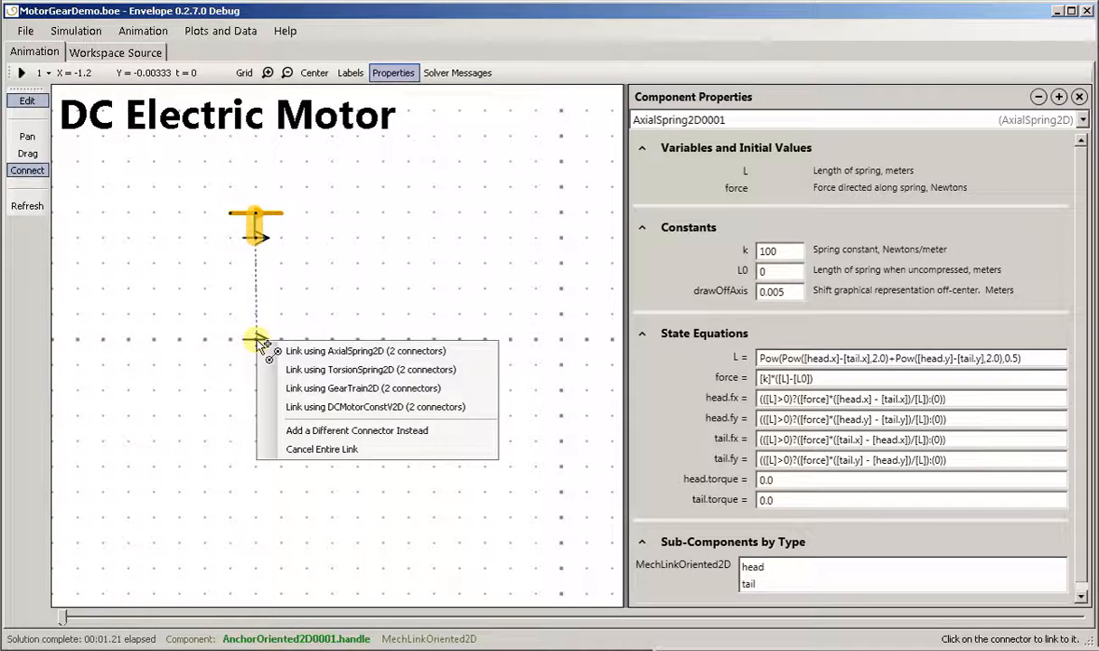
click(324, 407)
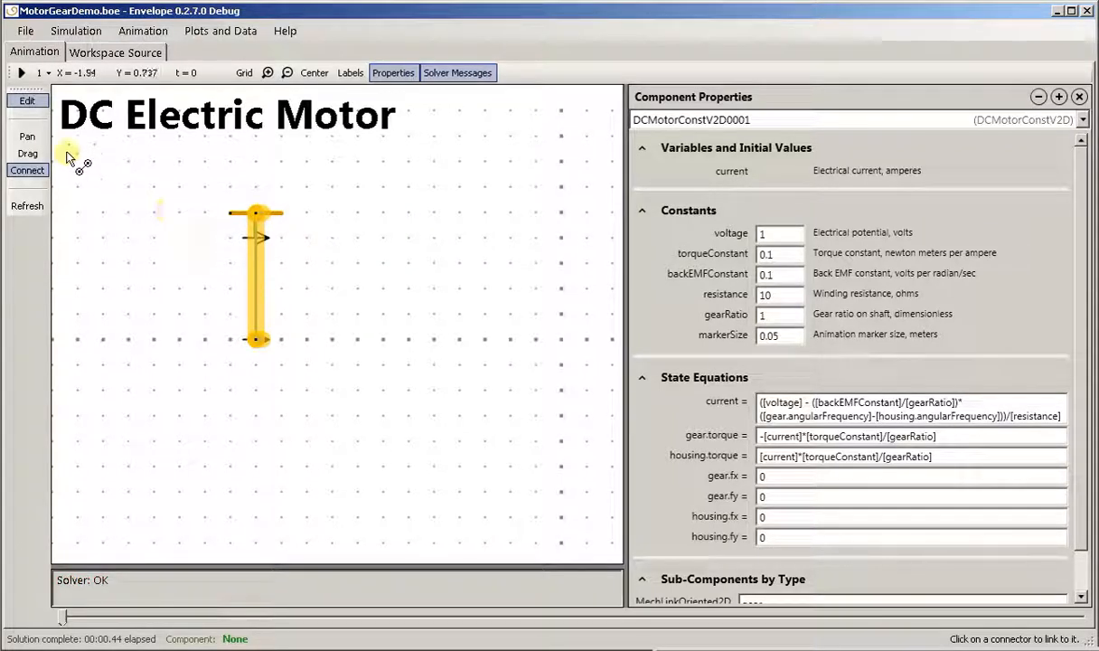
Set the DC motor's voltage to 10 and move the rigid body down onto the upper anchor, at about y = 0.41 m.
click(27, 153)
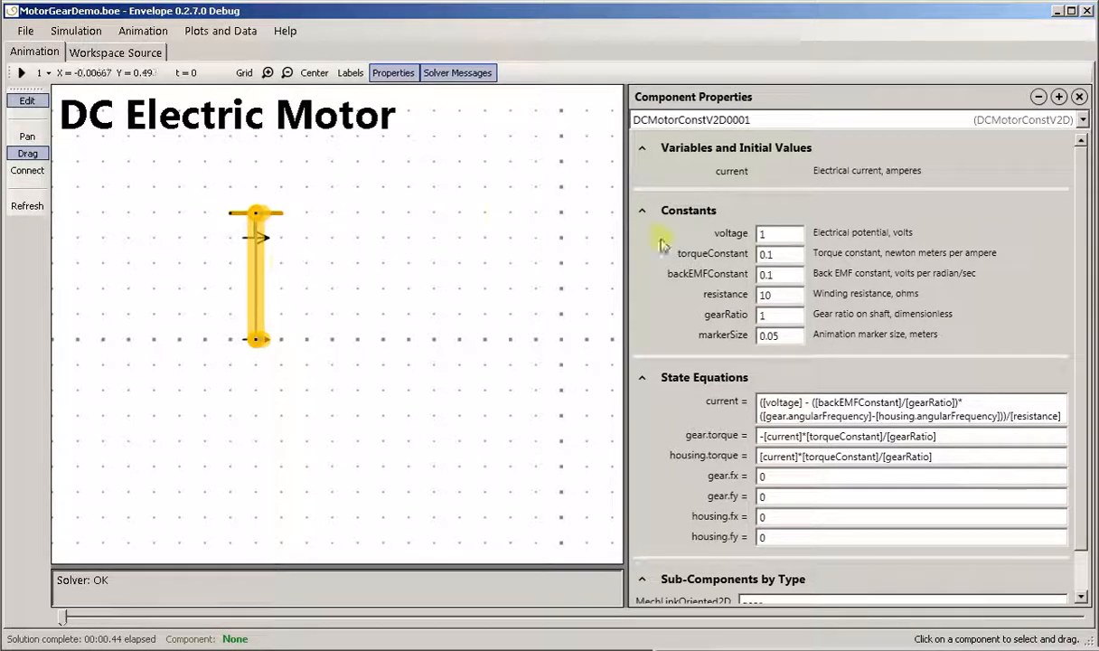
click(777, 235)
text(0)
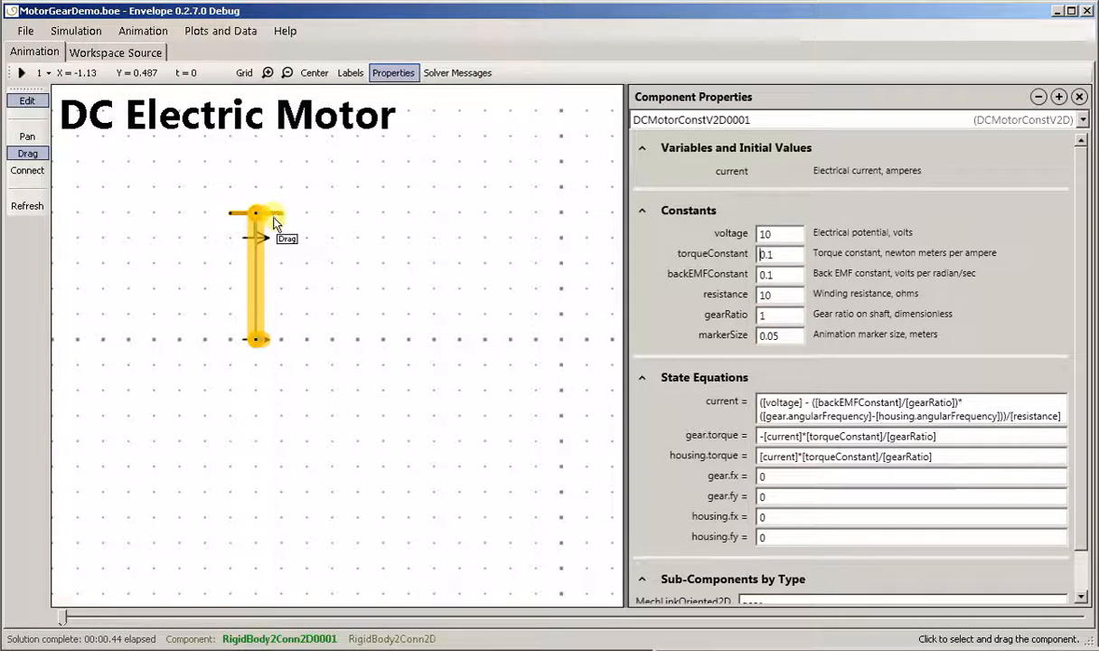
drag(276, 230, 276, 244)
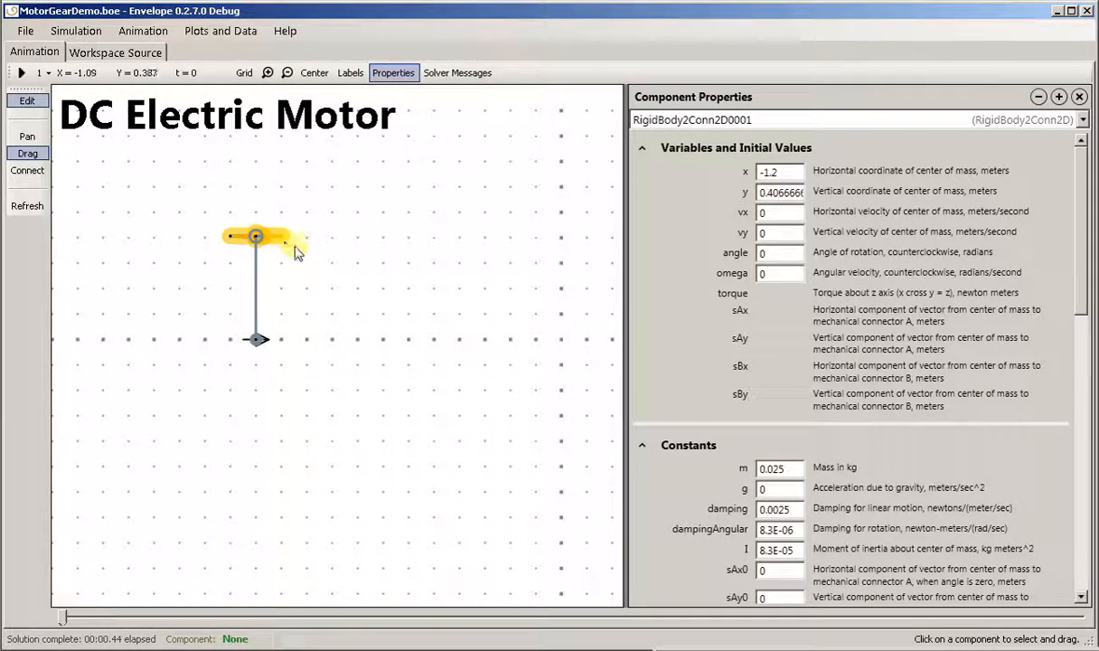
Start the animation and check the base simulation time per frame.
click(22, 72)
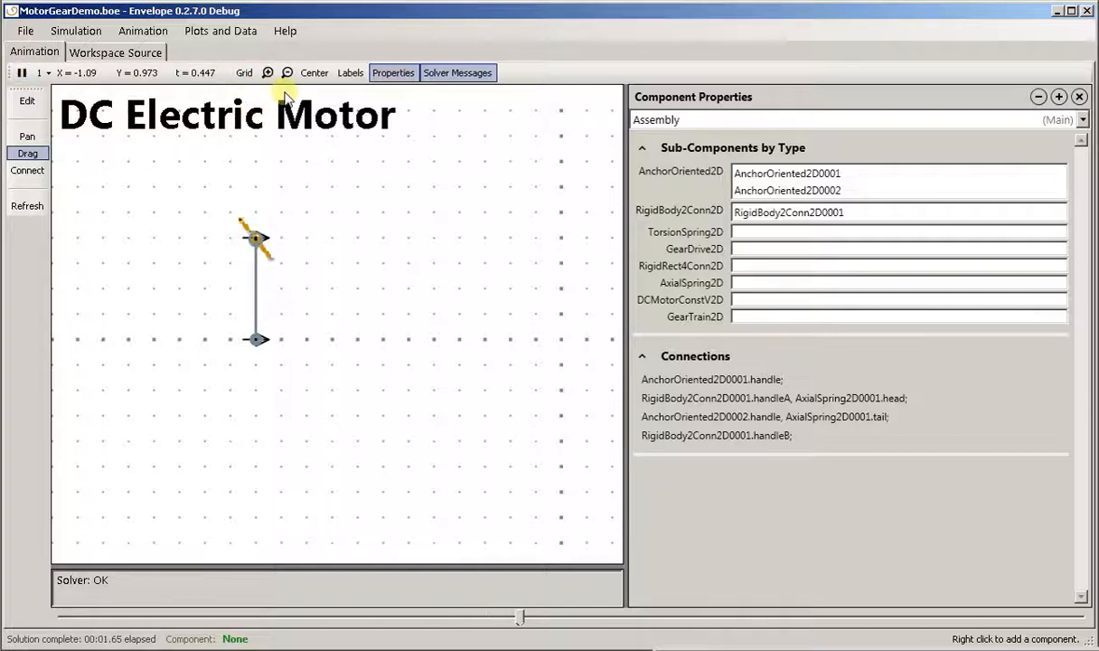
click(140, 30)
click(149, 50)
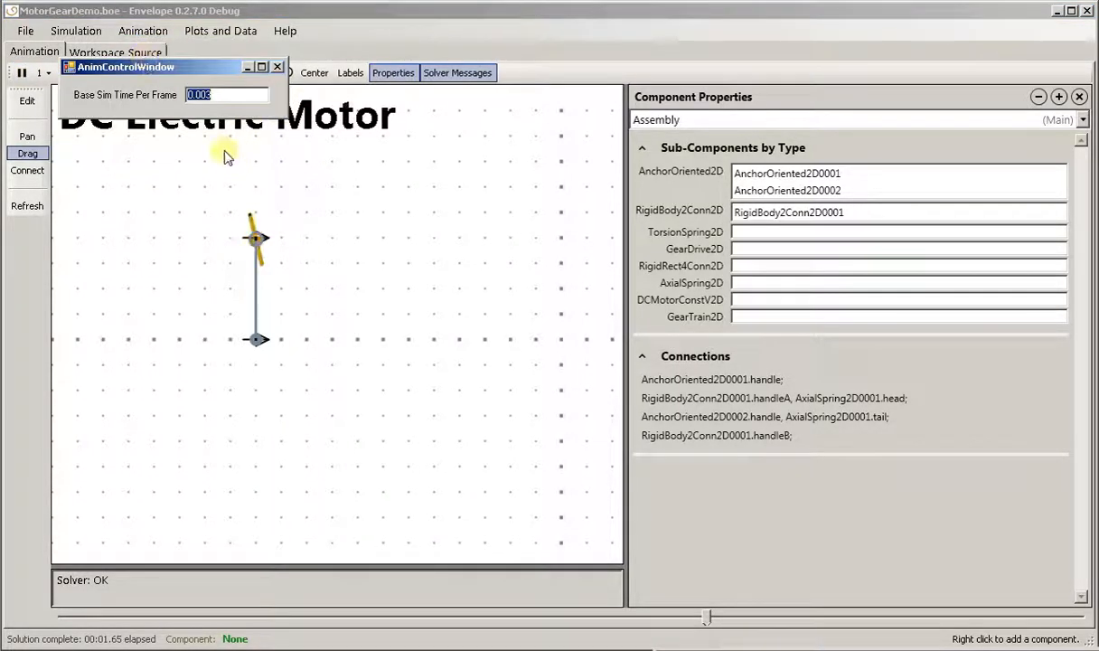
click(278, 68)
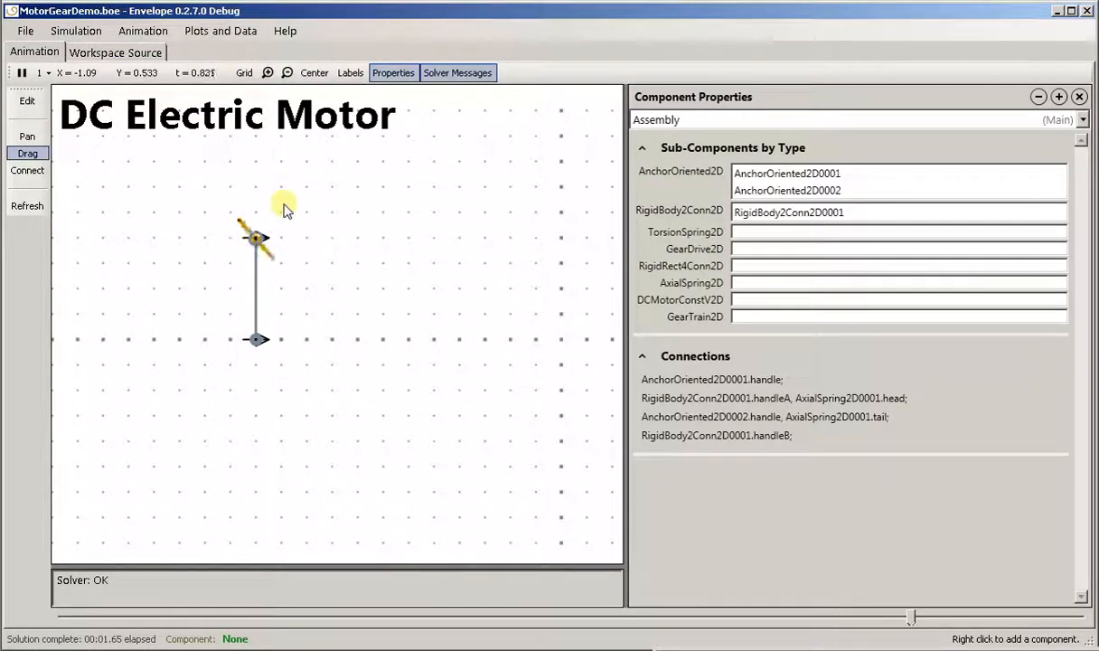
Plot RigidBody2Conn2D0001.handleB.x against time, examine the curve, and close the plot window.
click(218, 37)
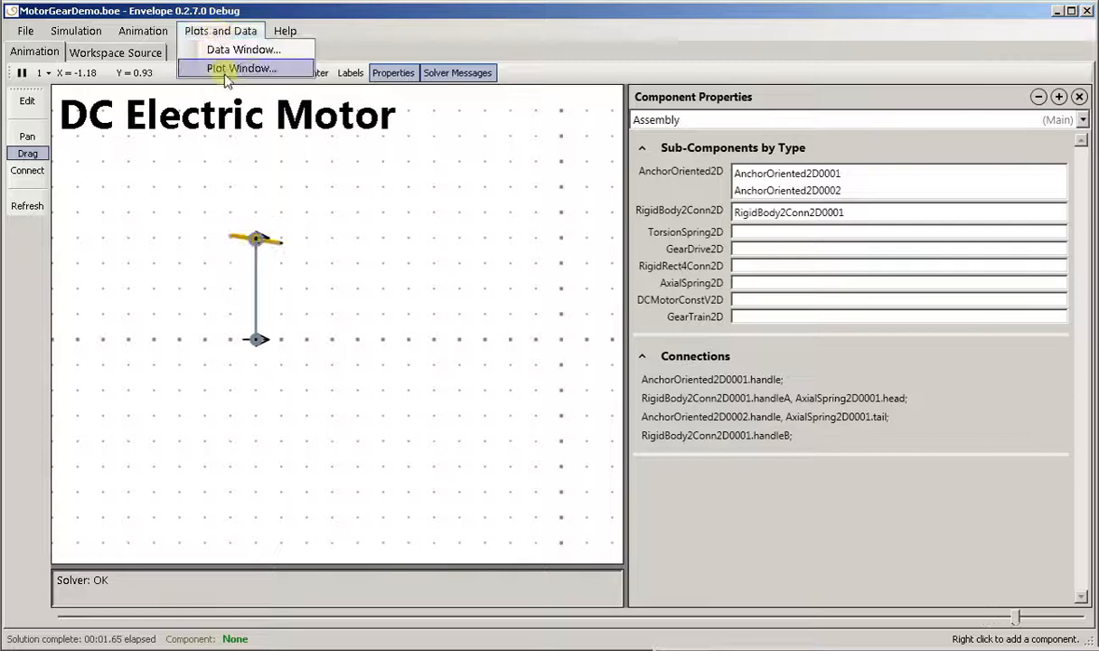
click(228, 68)
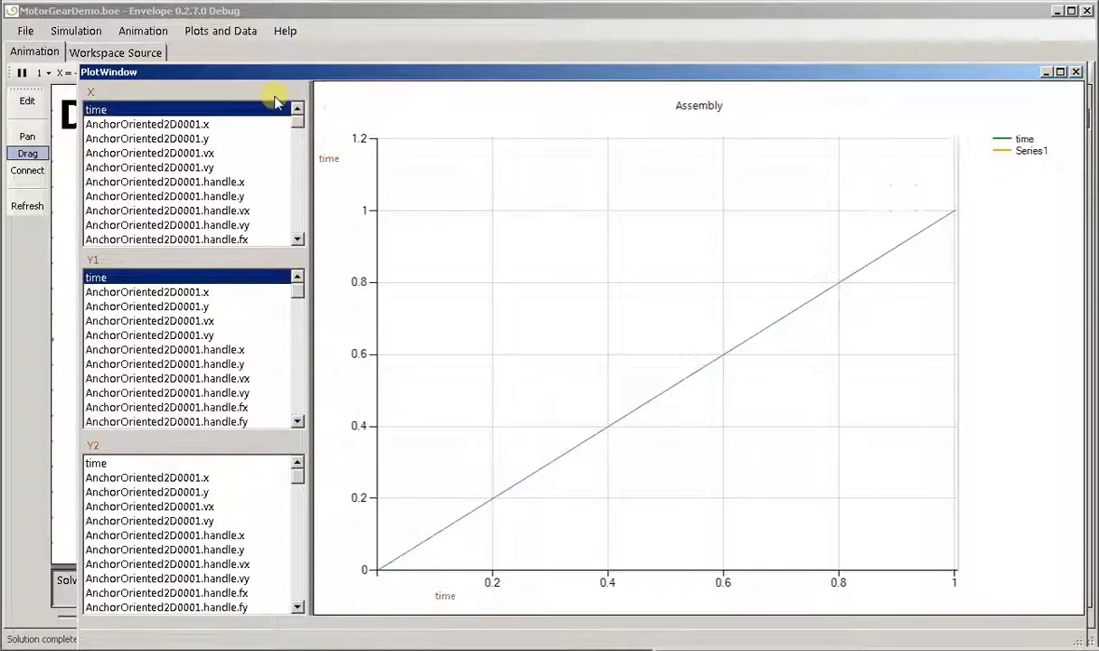
mouse_move(280, 70)
mouse_down()
mouse_move(278, 33)
mouse_move(264, 61)
mouse_up()
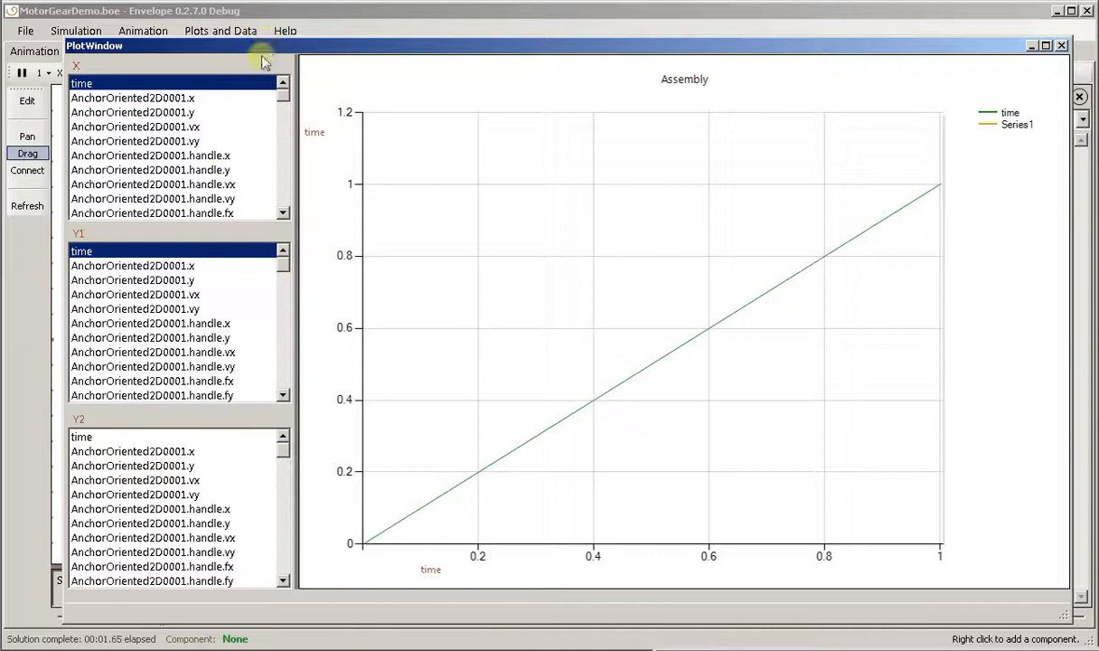
click(205, 252)
drag(280, 265, 289, 322)
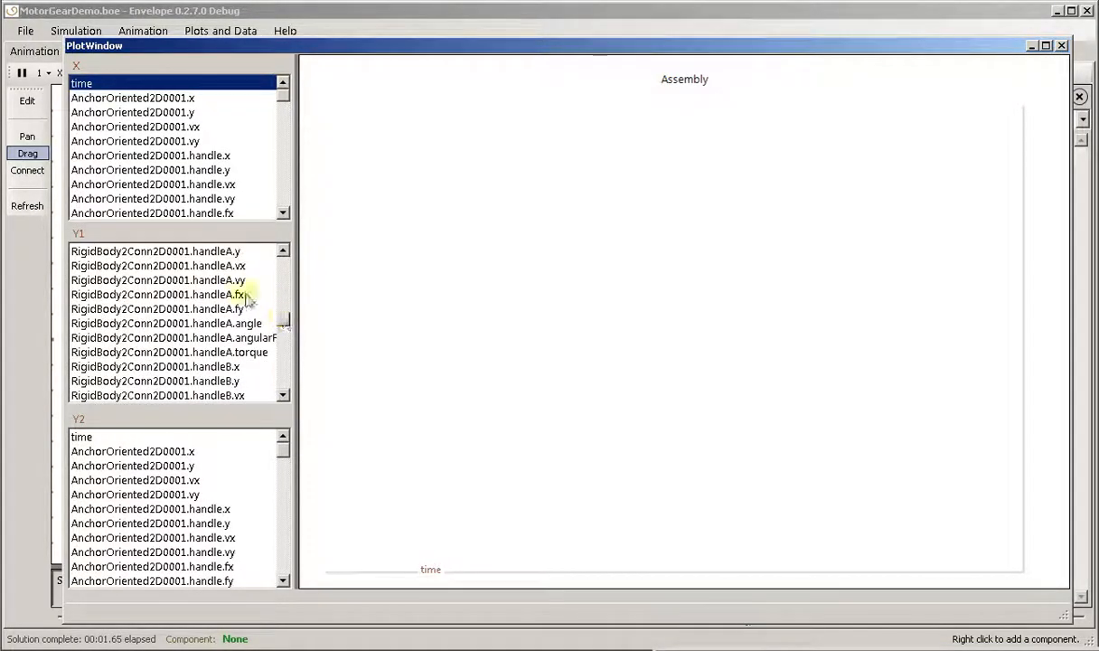
click(231, 368)
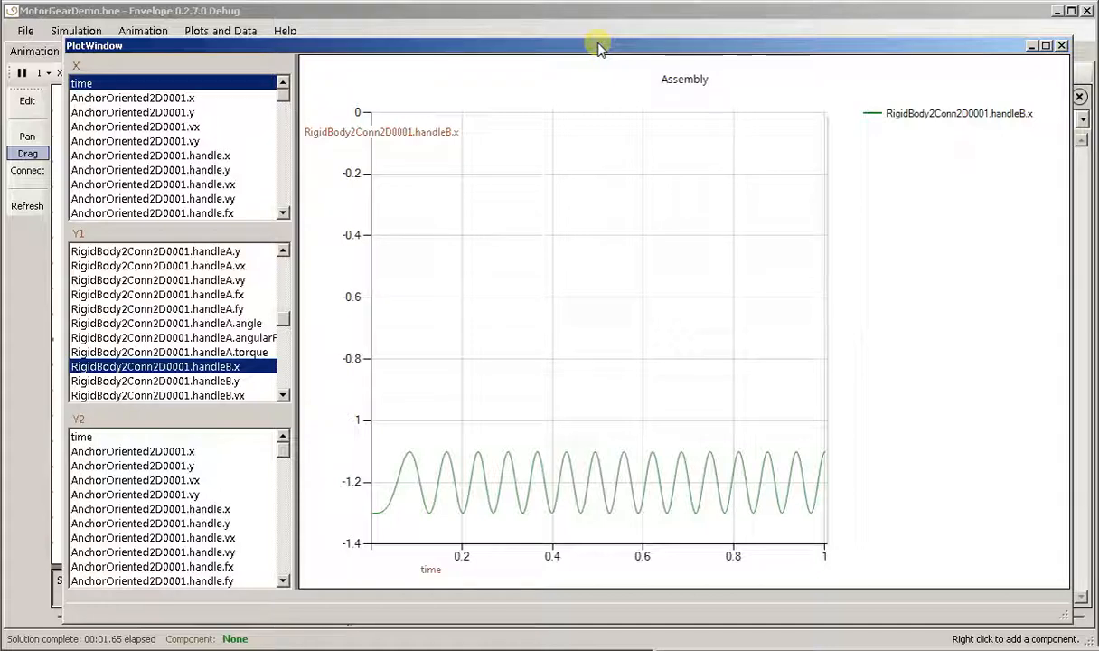
drag(598, 46, 592, 37)
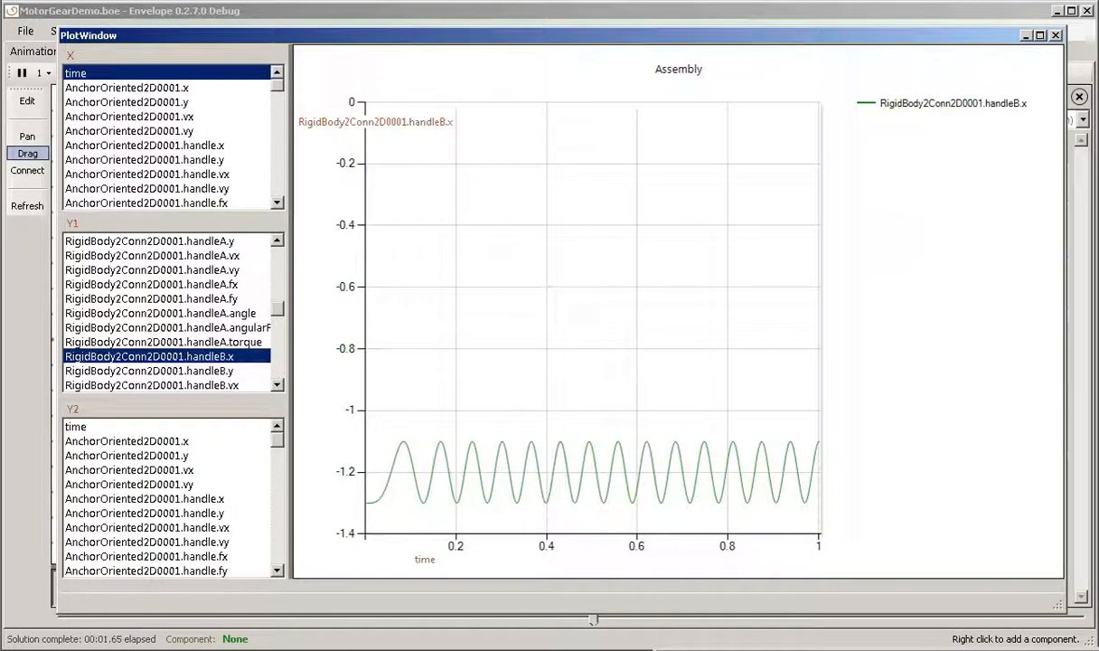
click(1056, 37)
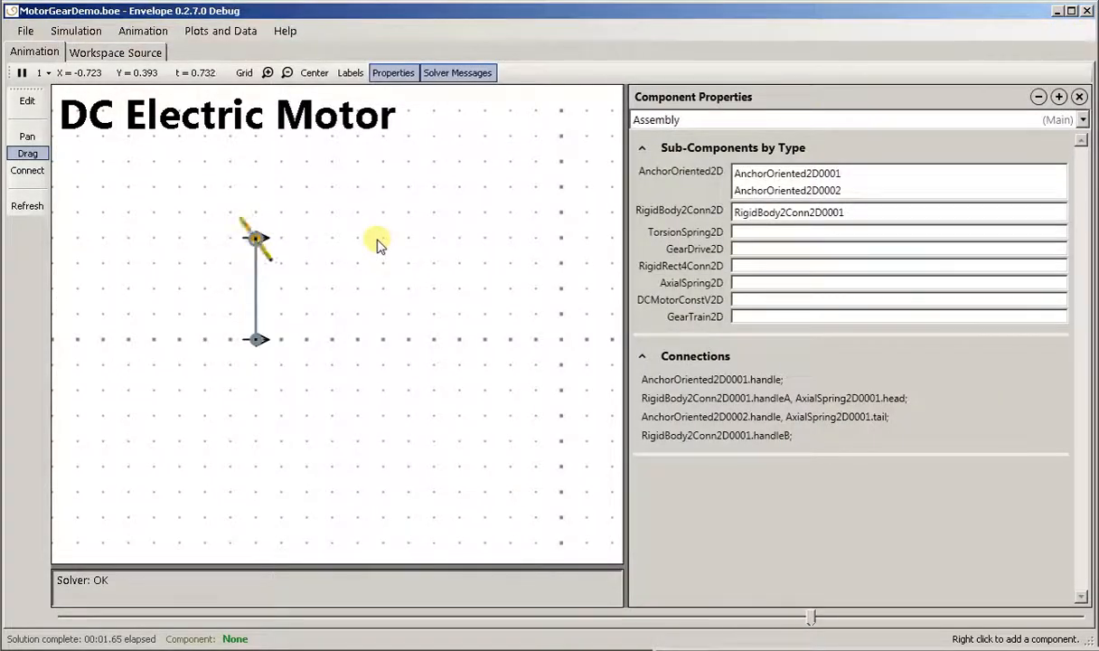
Set the DC motor's voltage to -10 and run the animation again.
click(256, 300)
click(767, 234)
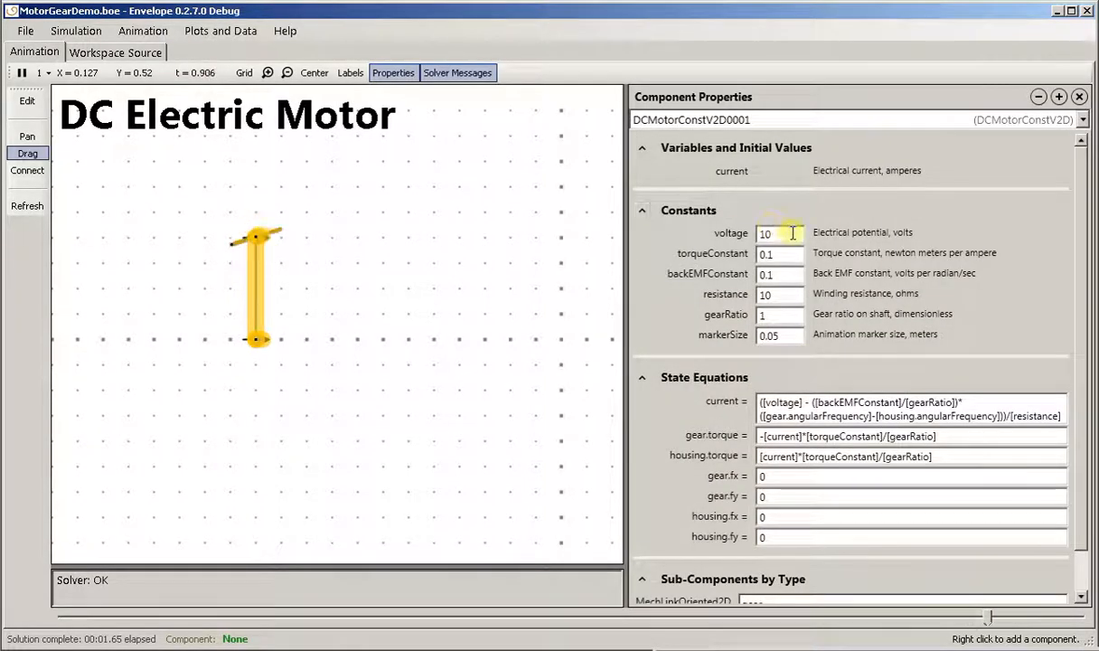
text(1)
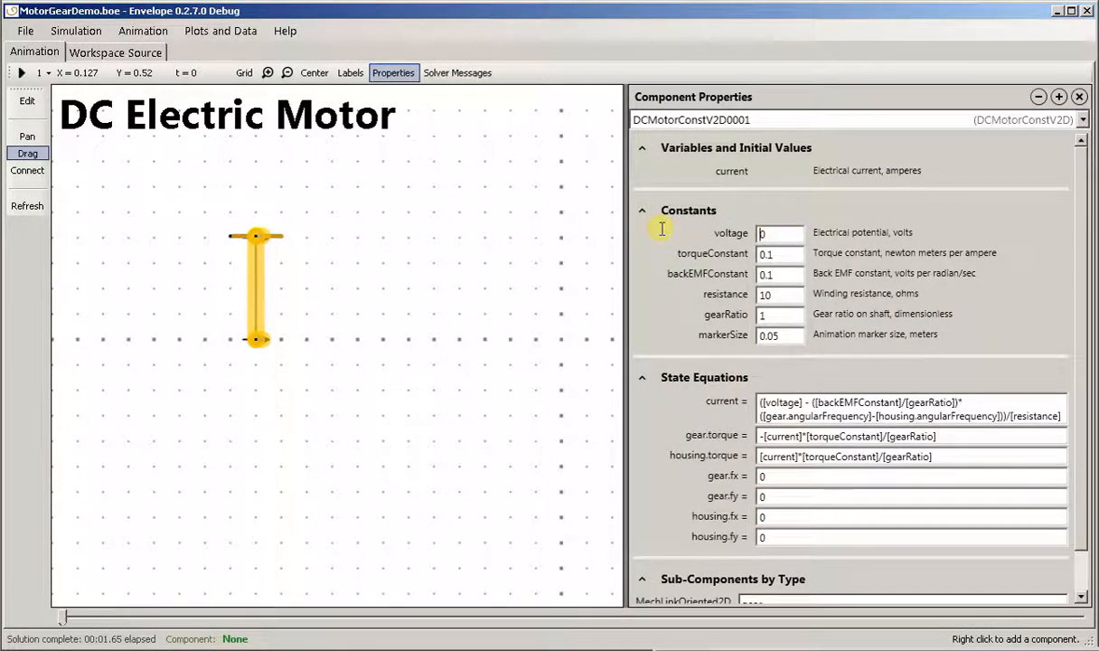
text(-1)
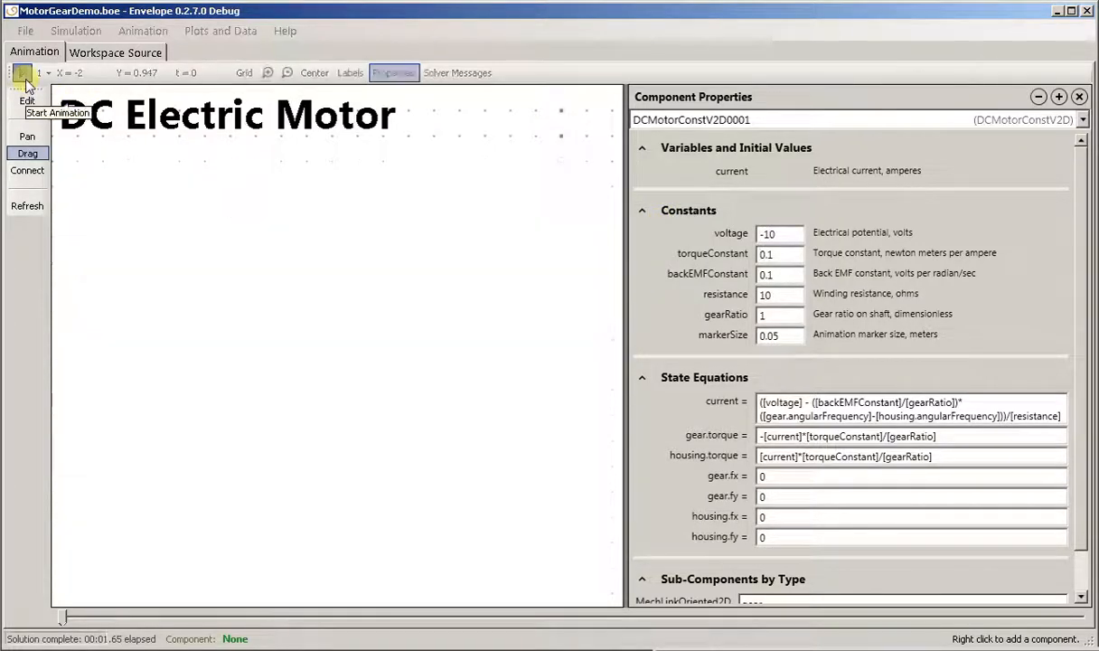
click(22, 73)
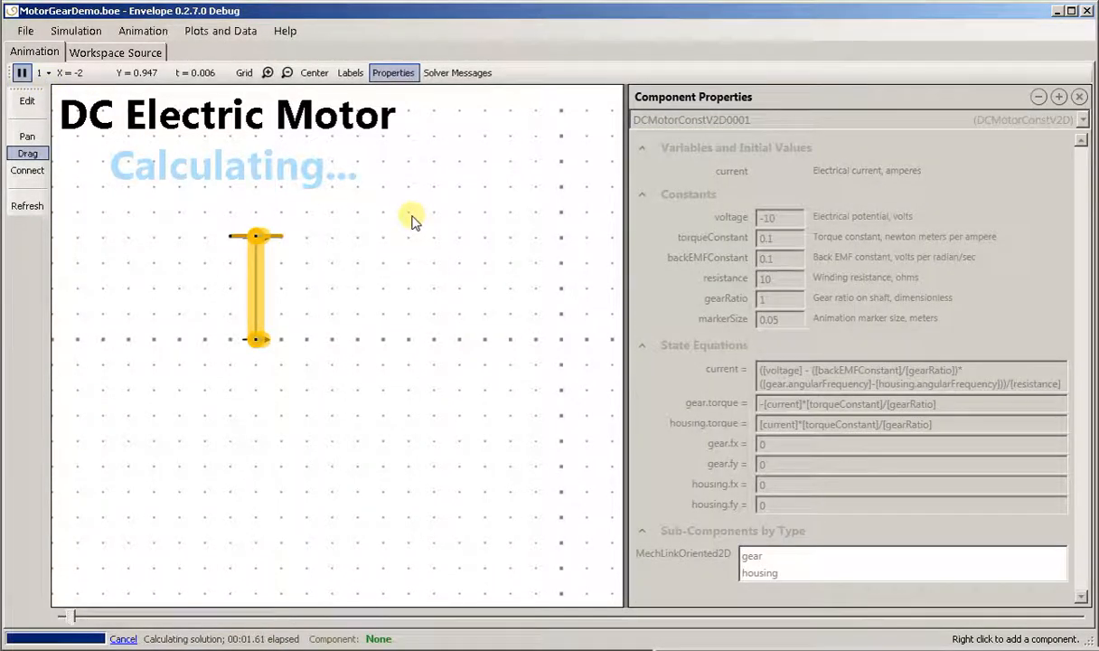
click(352, 206)
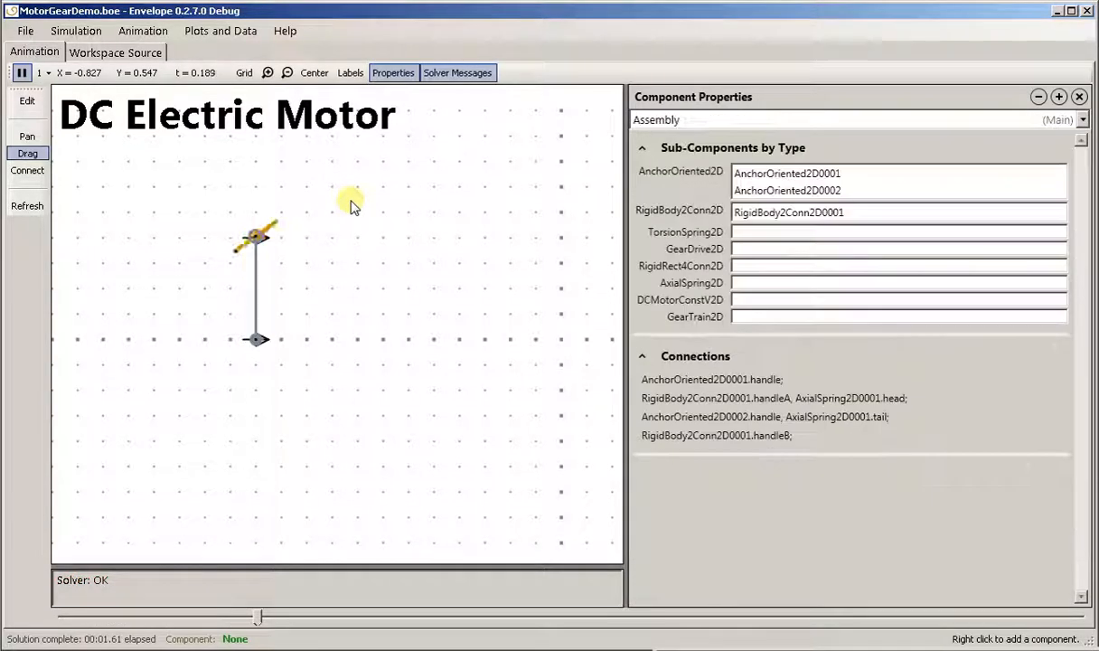
Plot DCMotorConstV2D0001.current against time, examine the curve, and close the plot window.
click(211, 35)
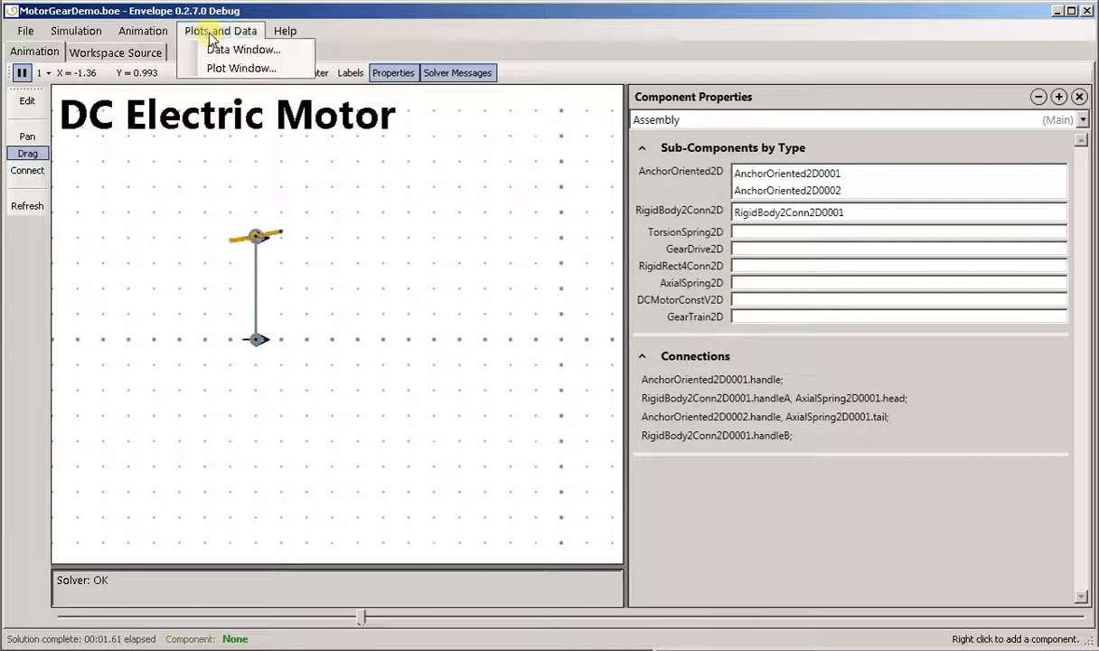
click(217, 66)
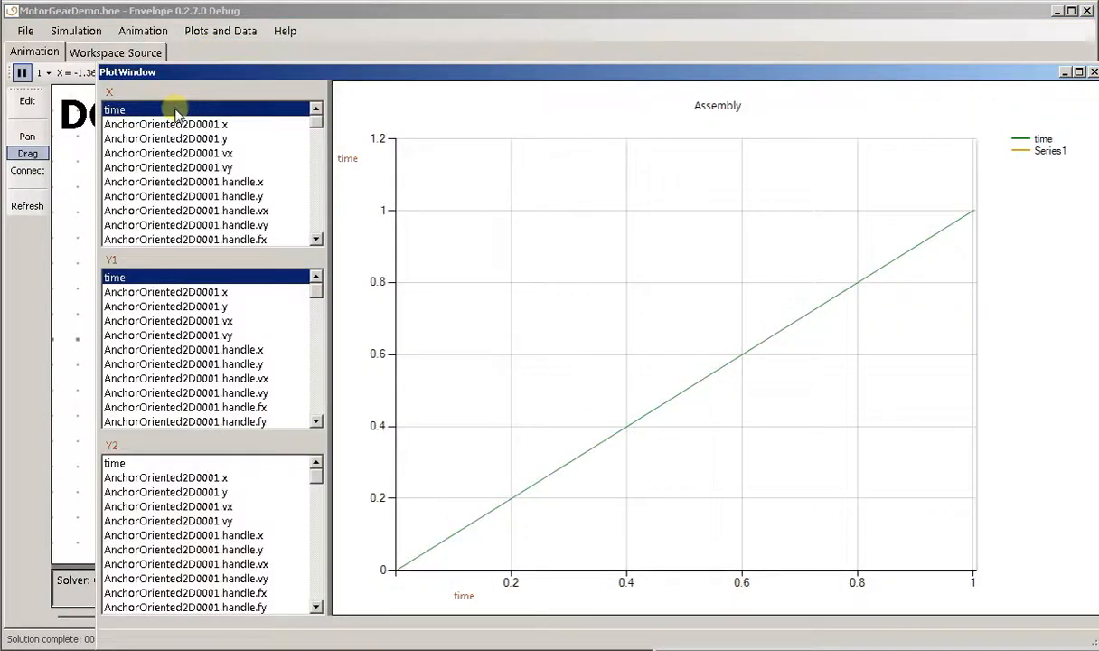
click(180, 279)
drag(315, 290, 318, 390)
click(227, 338)
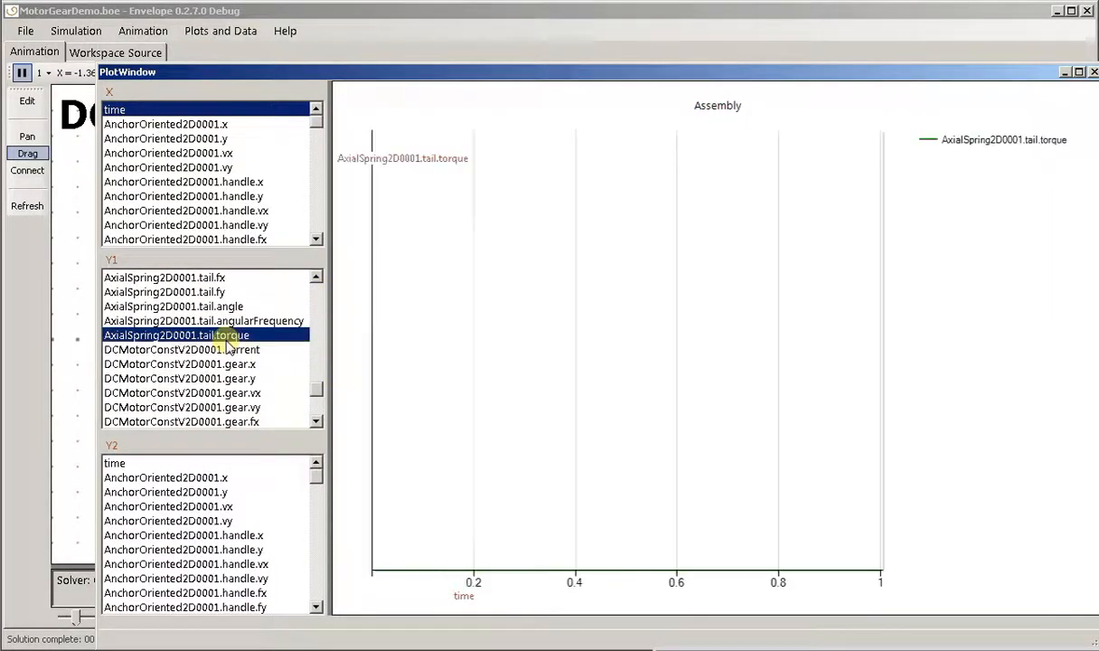
click(226, 338)
click(228, 351)
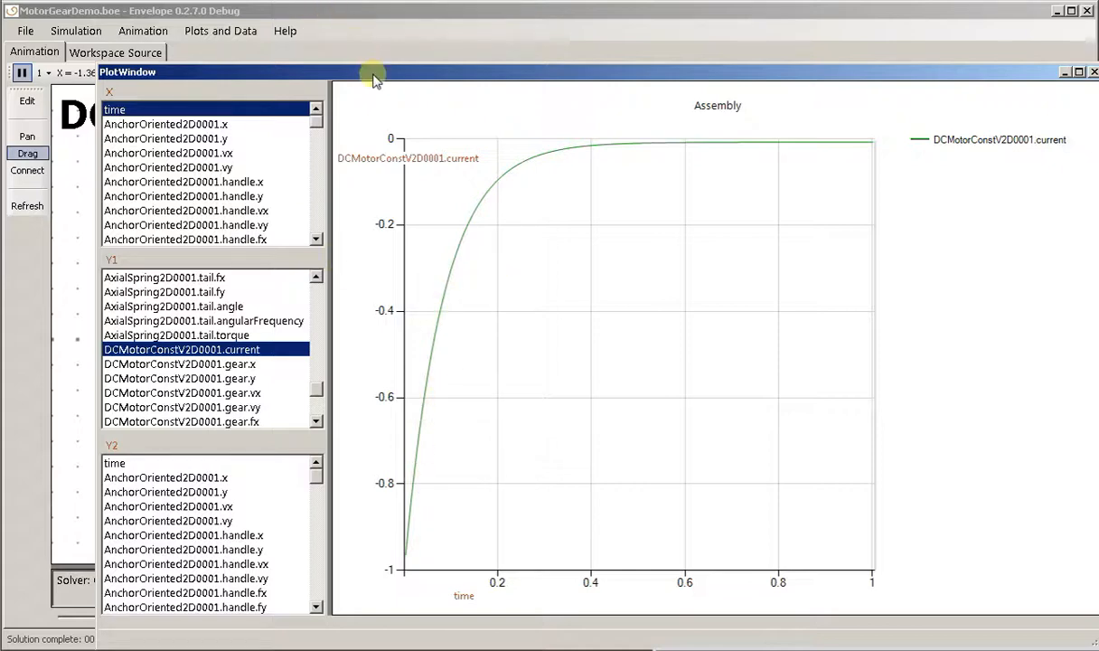
drag(373, 80, 350, 41)
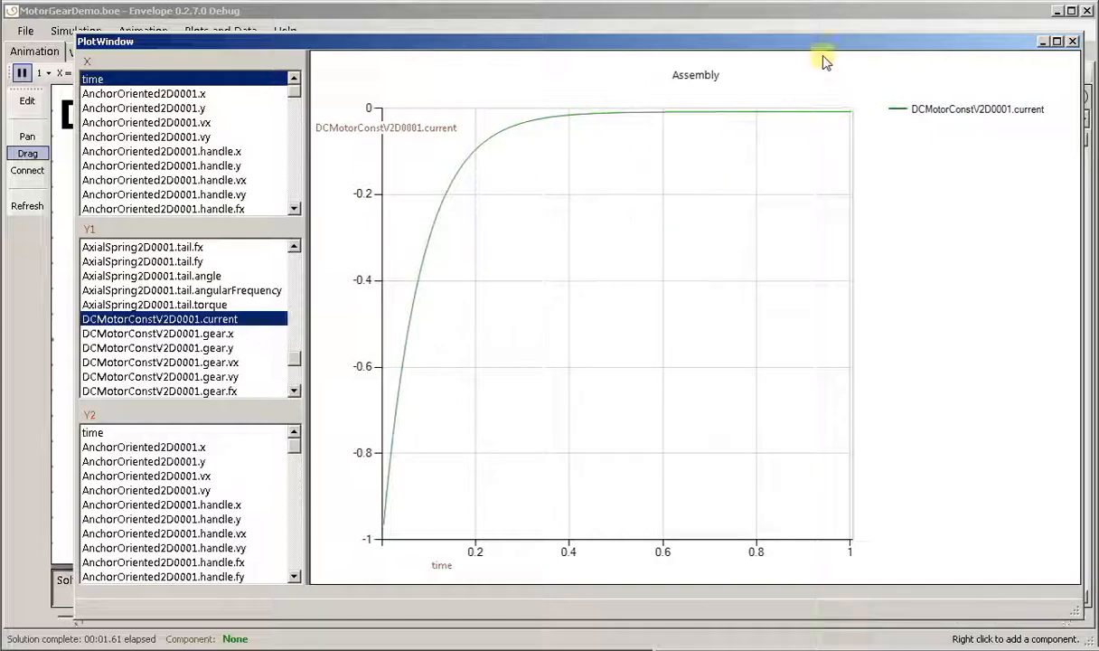
drag(804, 45, 795, 38)
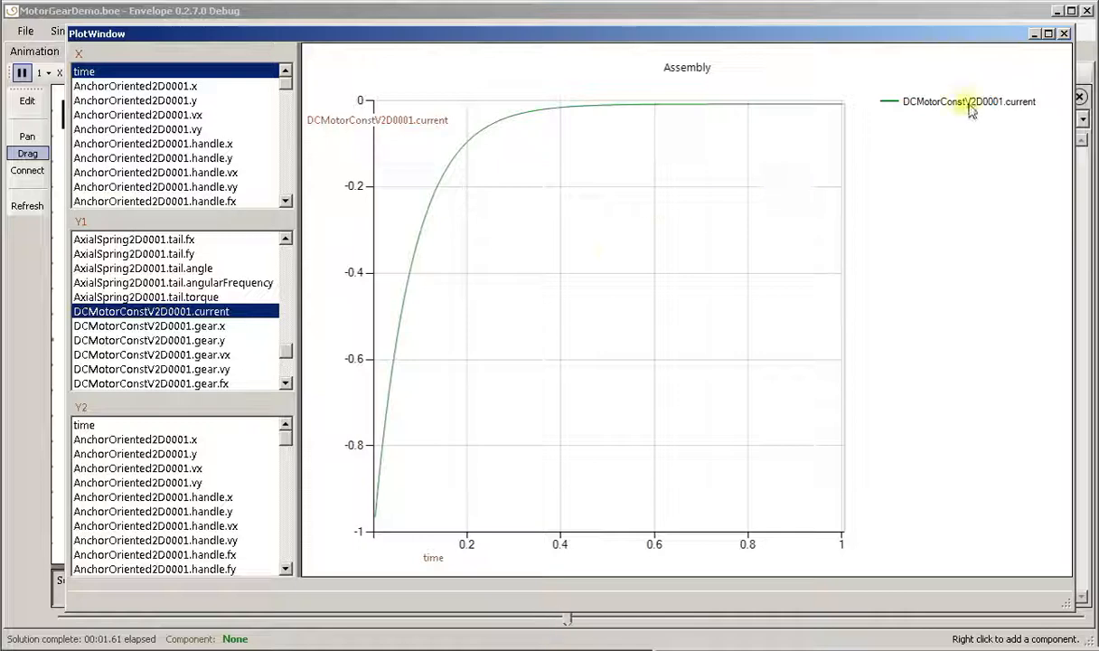
click(1064, 33)
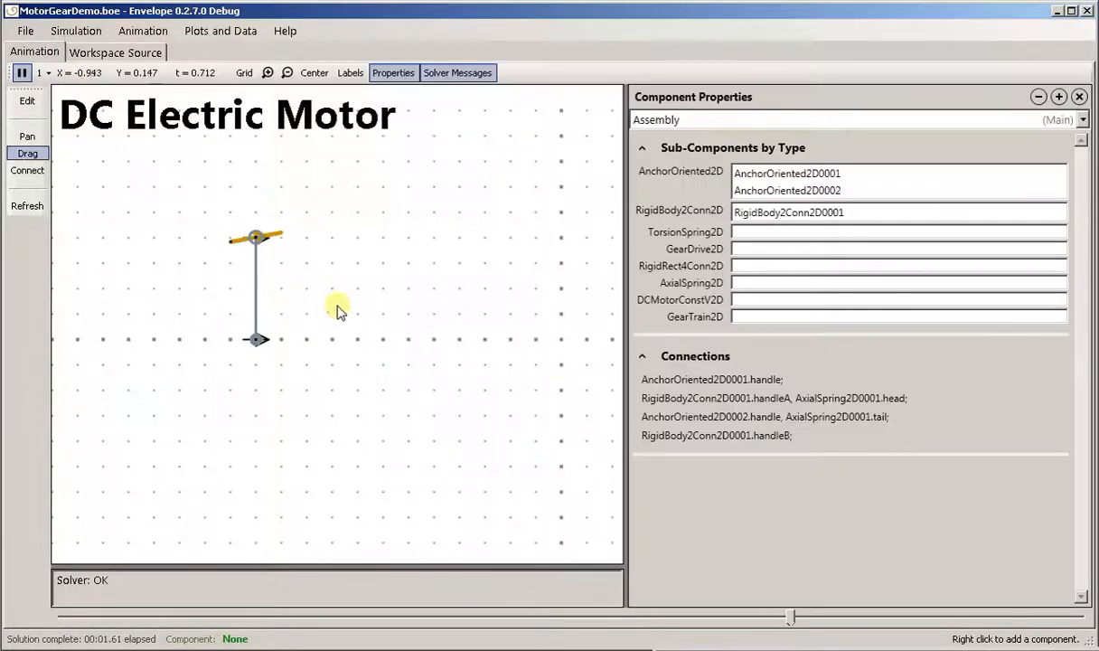
Add a second RigidBody2Conn2D beside the existing body and move it to about x -0.597, y 0.477.
right_click(412, 240)
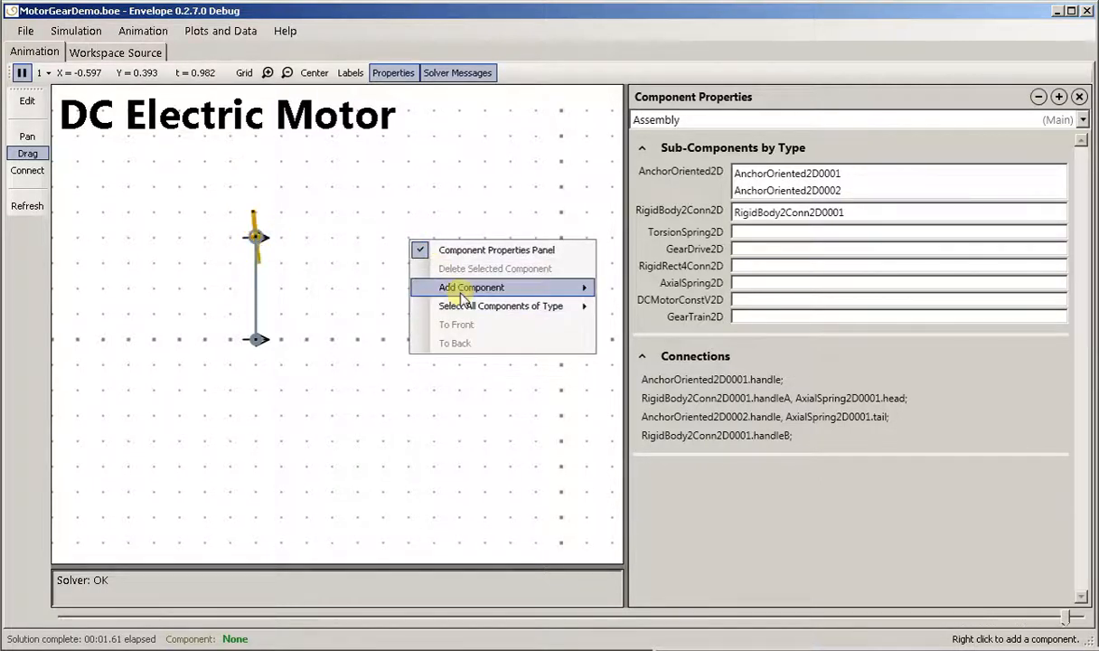
mouse_move(464, 291)
click(664, 291)
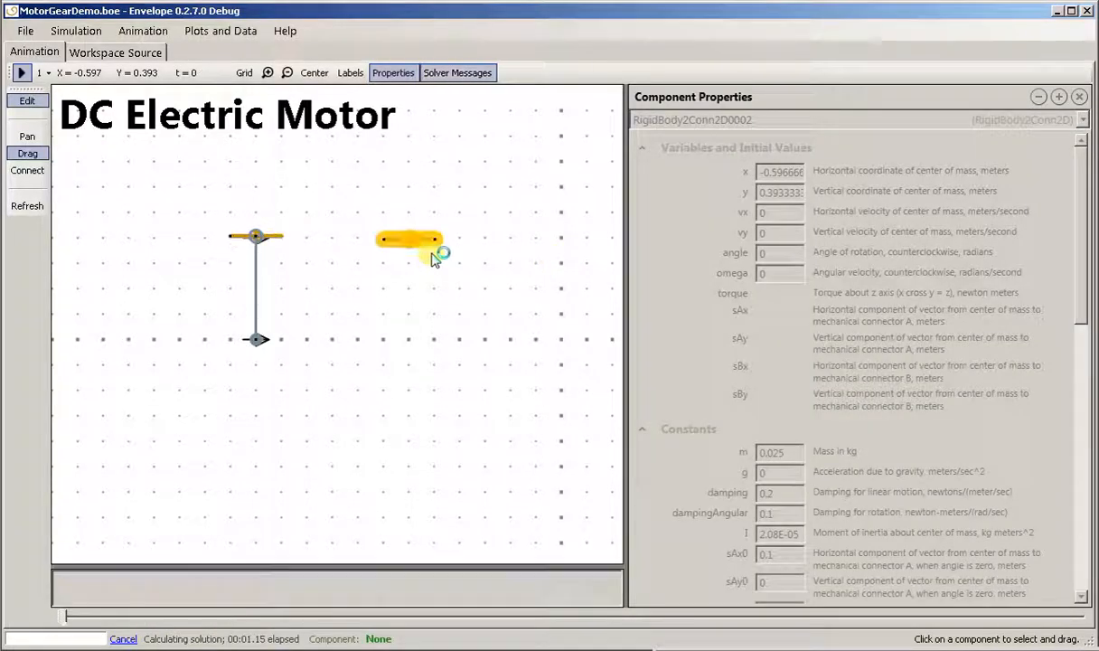
mouse_move(413, 240)
mouse_down()
mouse_move(417, 228)
mouse_move(408, 246)
mouse_up()
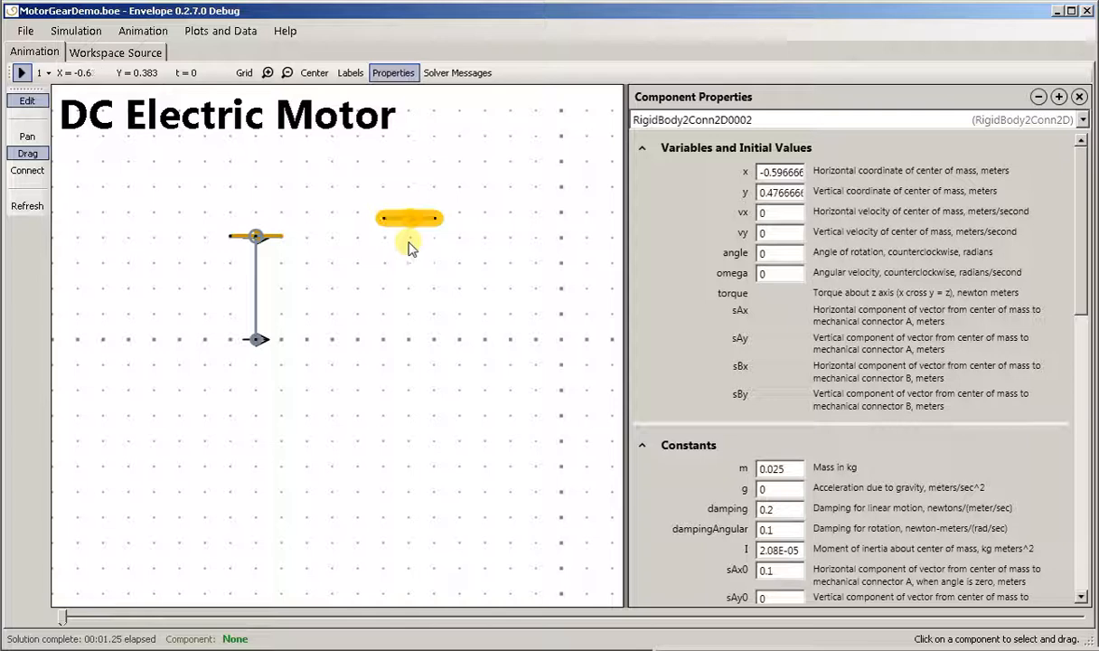
Add an AnchorOriented2D just below the new rigid body and set its markerSize to 0.05.
right_click(409, 246)
mouse_move(448, 290)
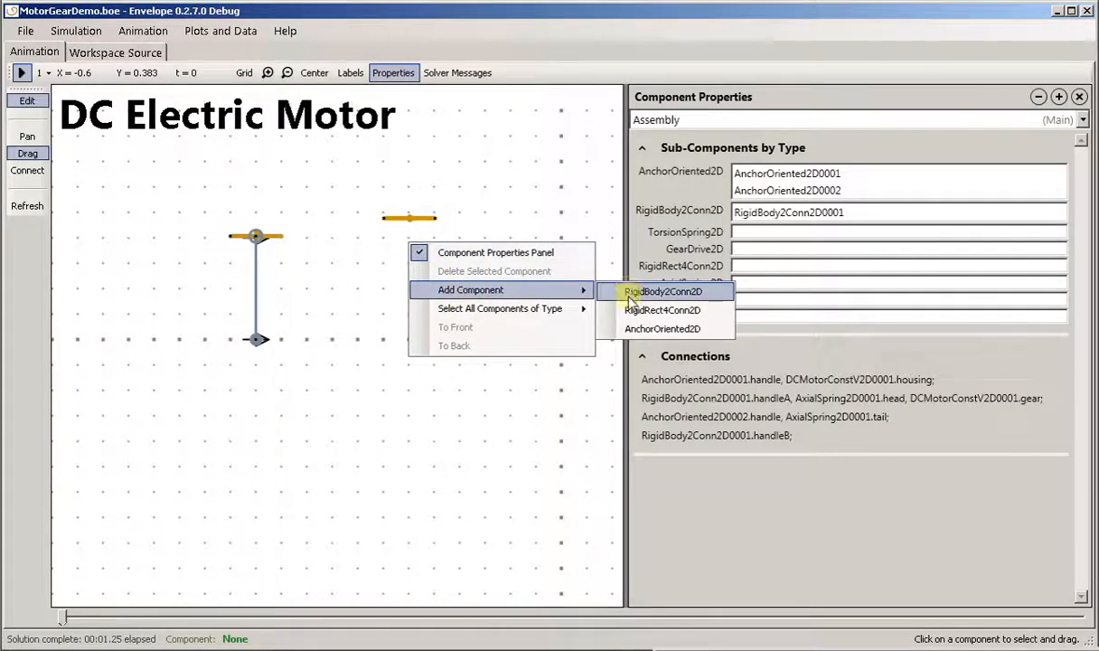
click(638, 329)
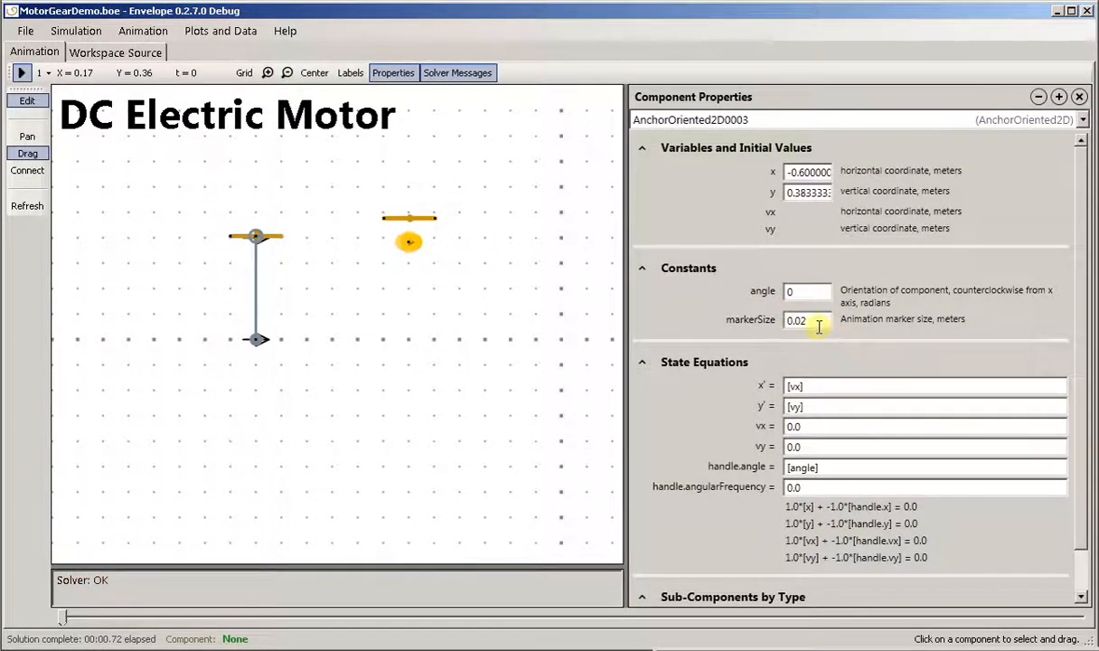
drag(820, 326, 698, 311)
text(0.0)
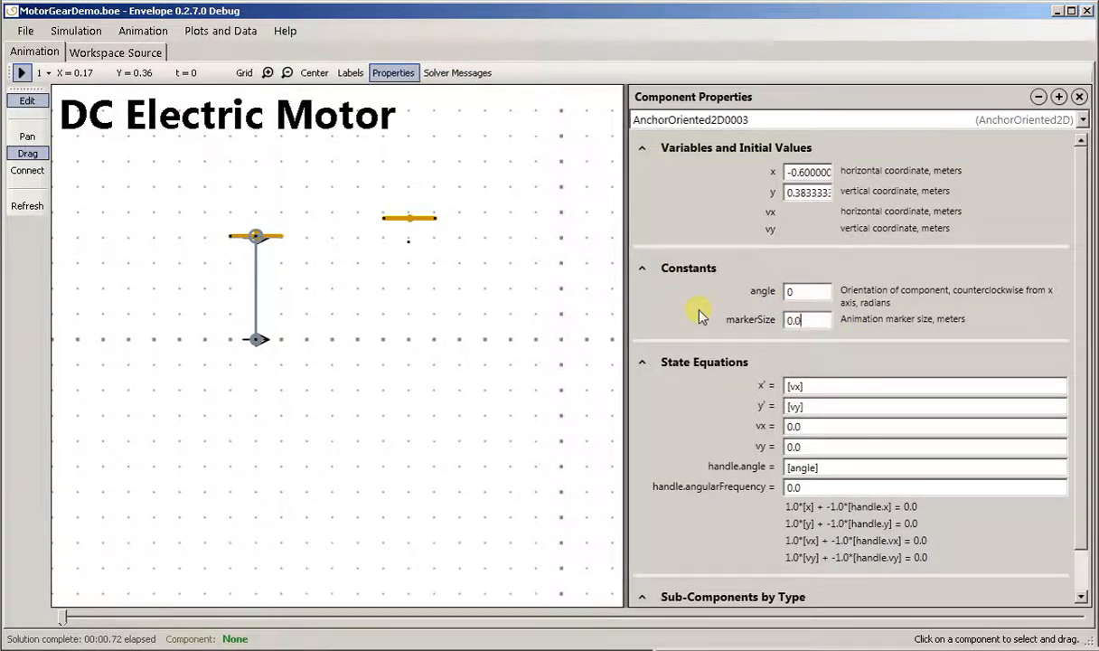
text(5)
key(Tab)
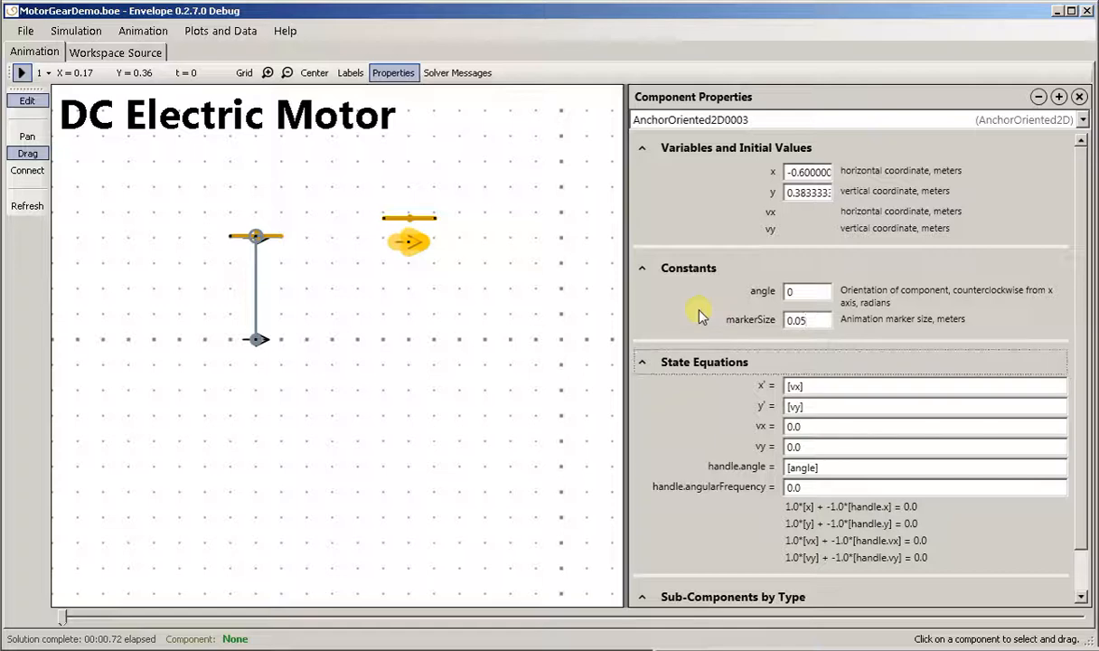
Set the second rigid body's sAx0 constant to 0 so connector A sits at its center of mass.
click(403, 225)
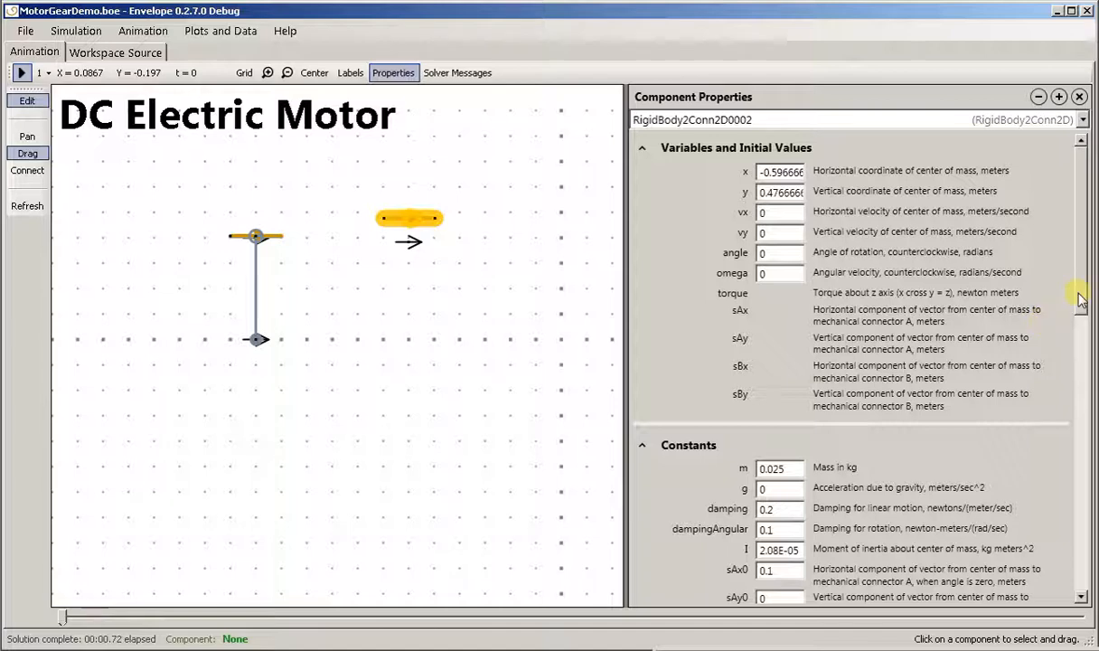
drag(1082, 301, 1082, 370)
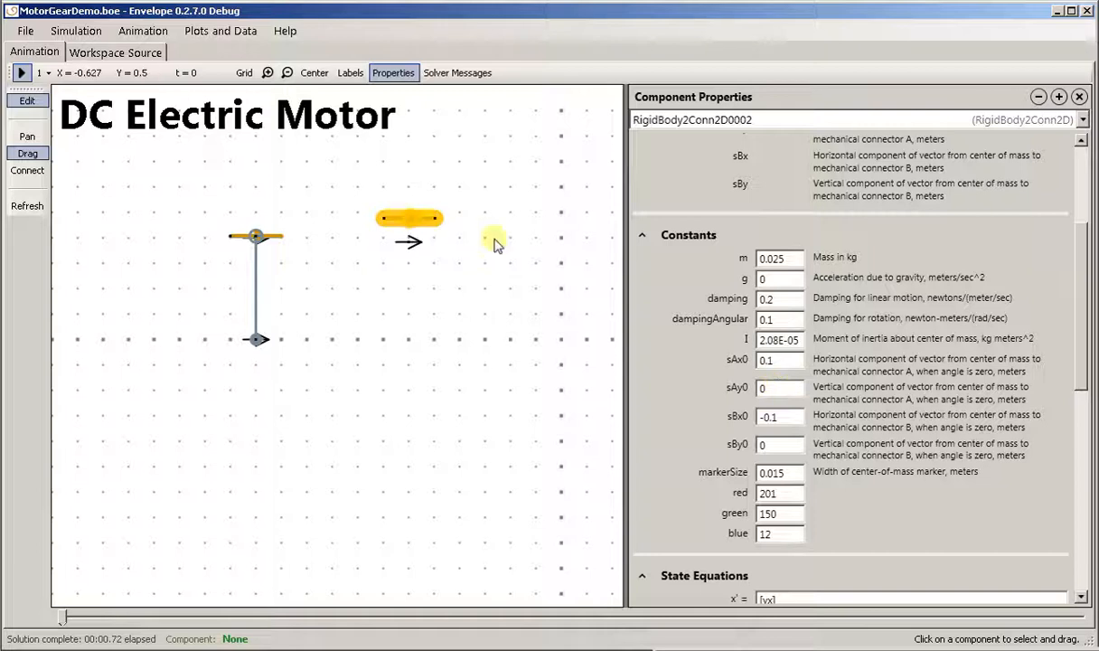
drag(779, 363, 735, 362)
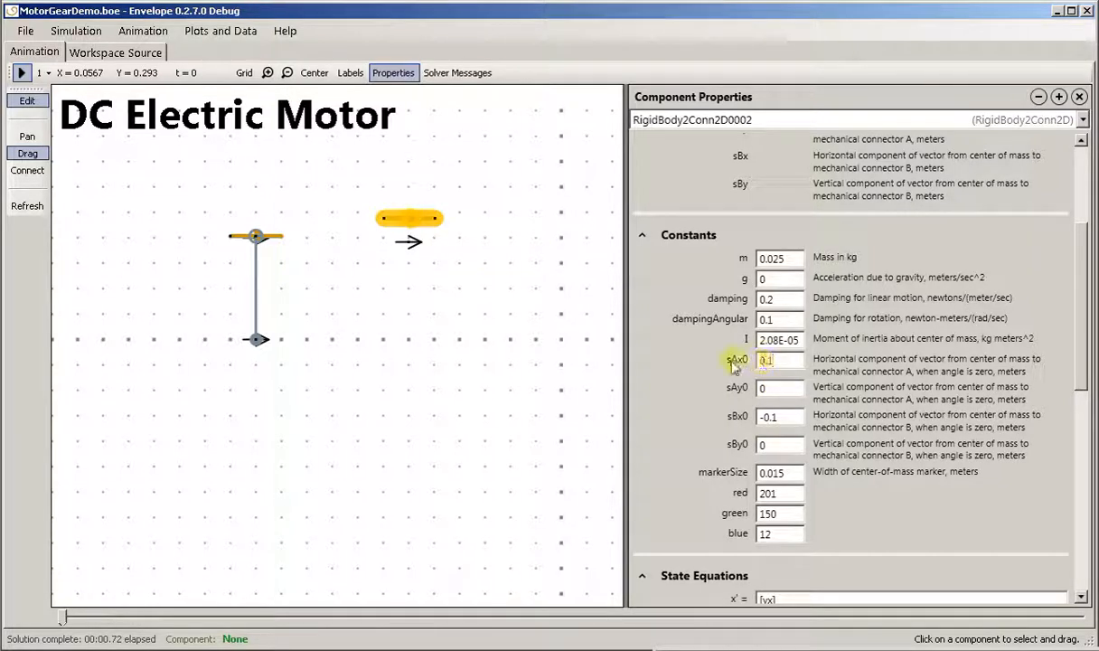
text(0)
key(Tab)
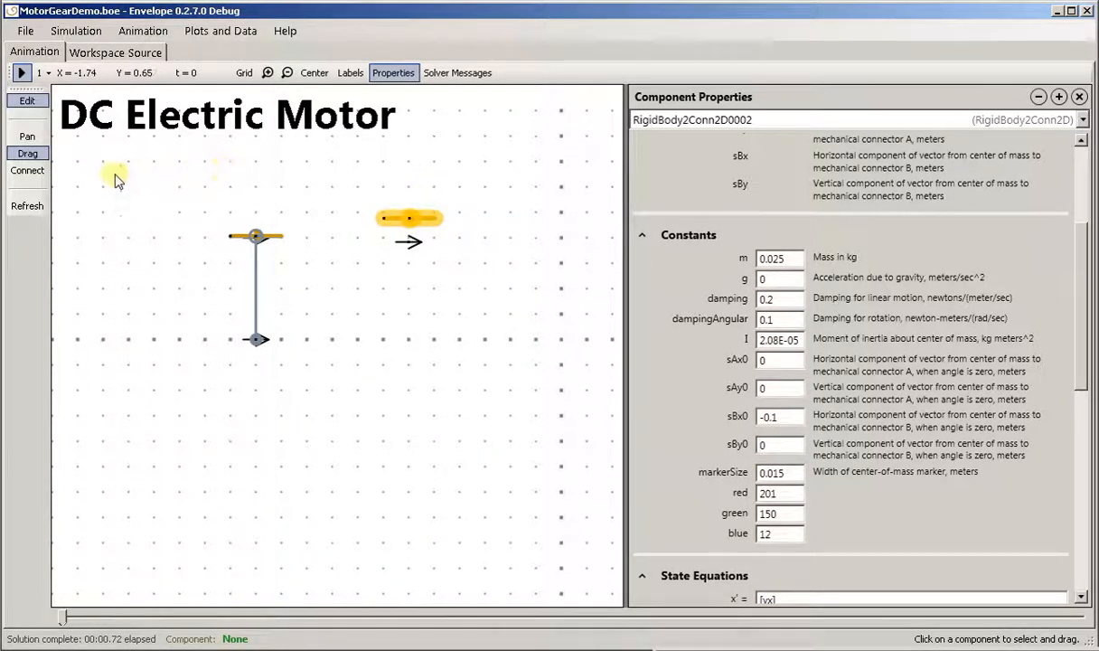
Link the second rigid body's handle A to the new anchor using an AxialSpring2D.
click(43, 173)
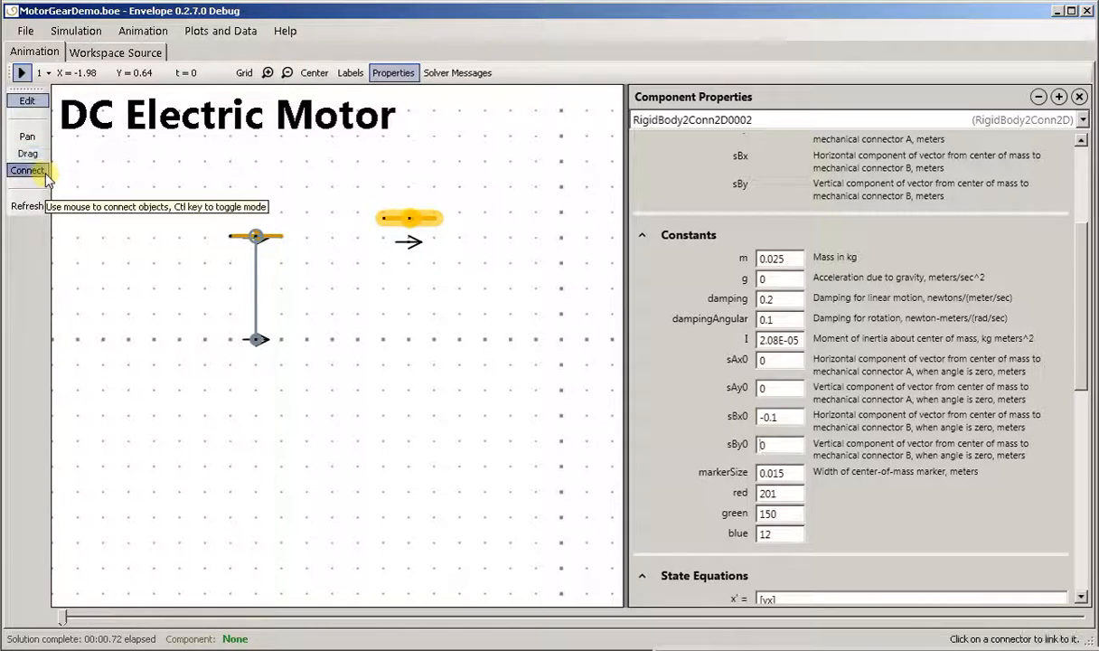
click(412, 241)
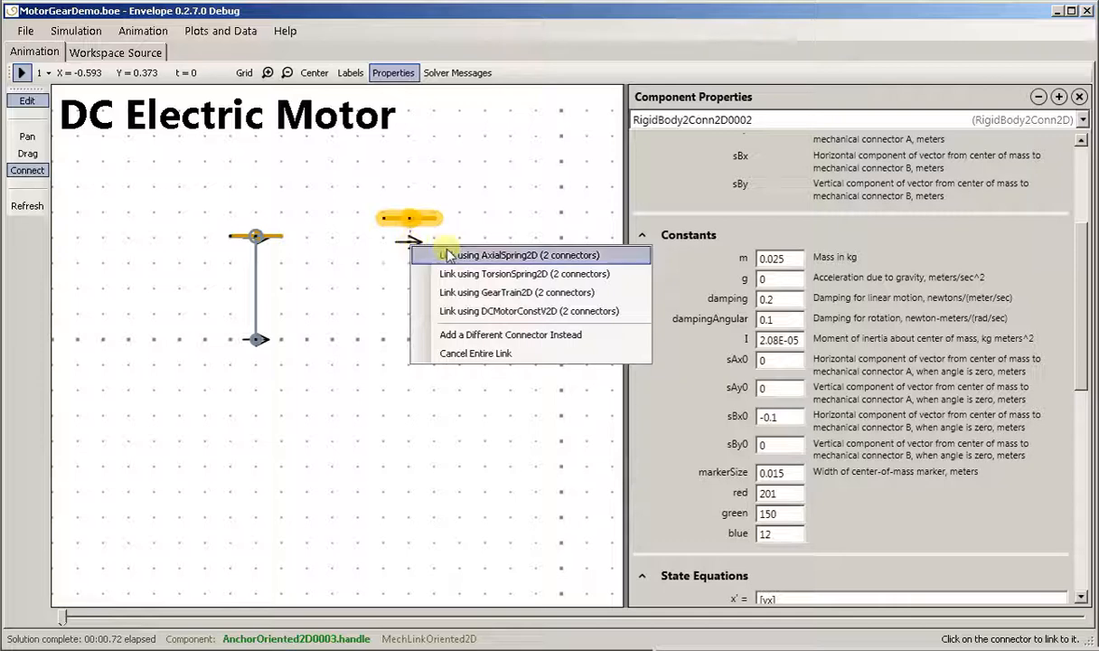
click(458, 256)
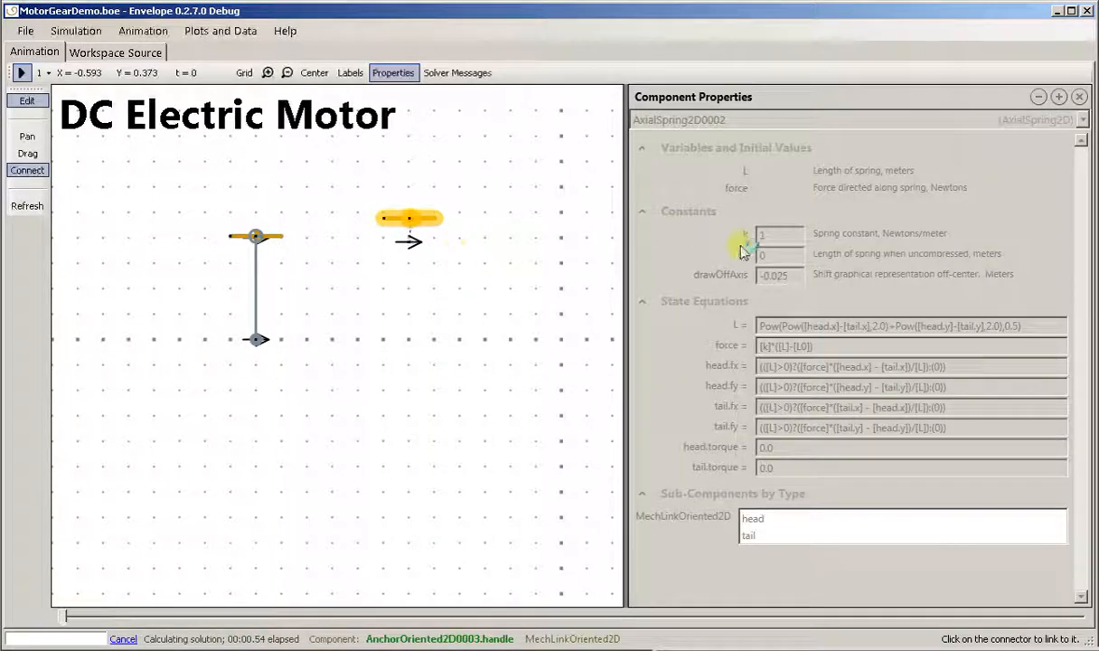
Set the new axial spring's constant k to 100 and its drawOffAxis to -0.005.
text(00)
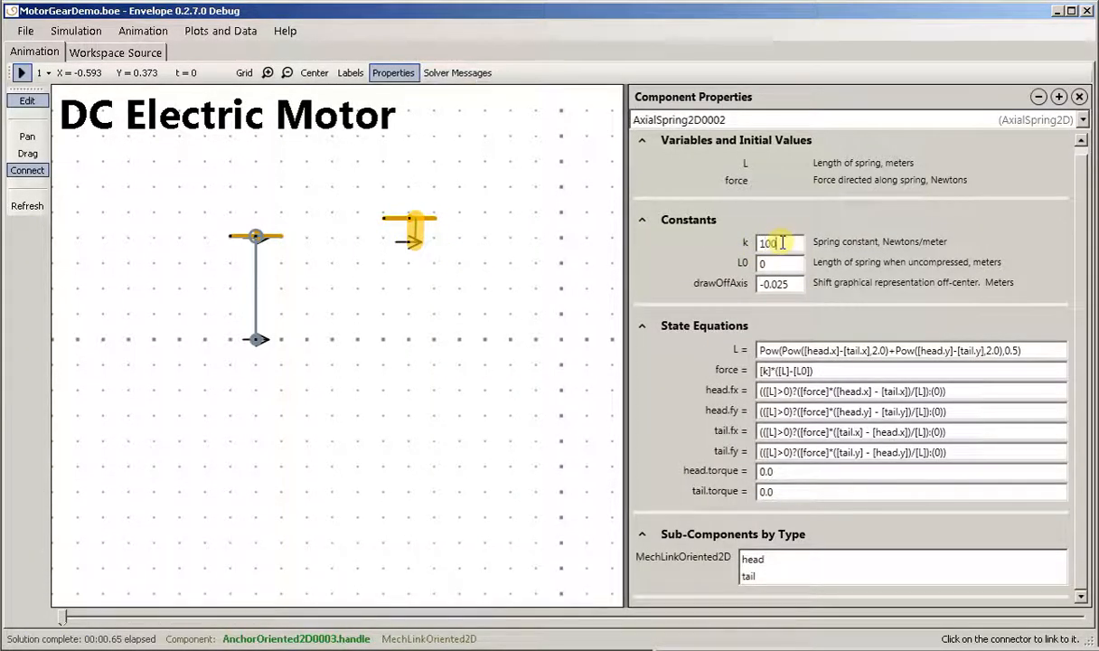
click(762, 263)
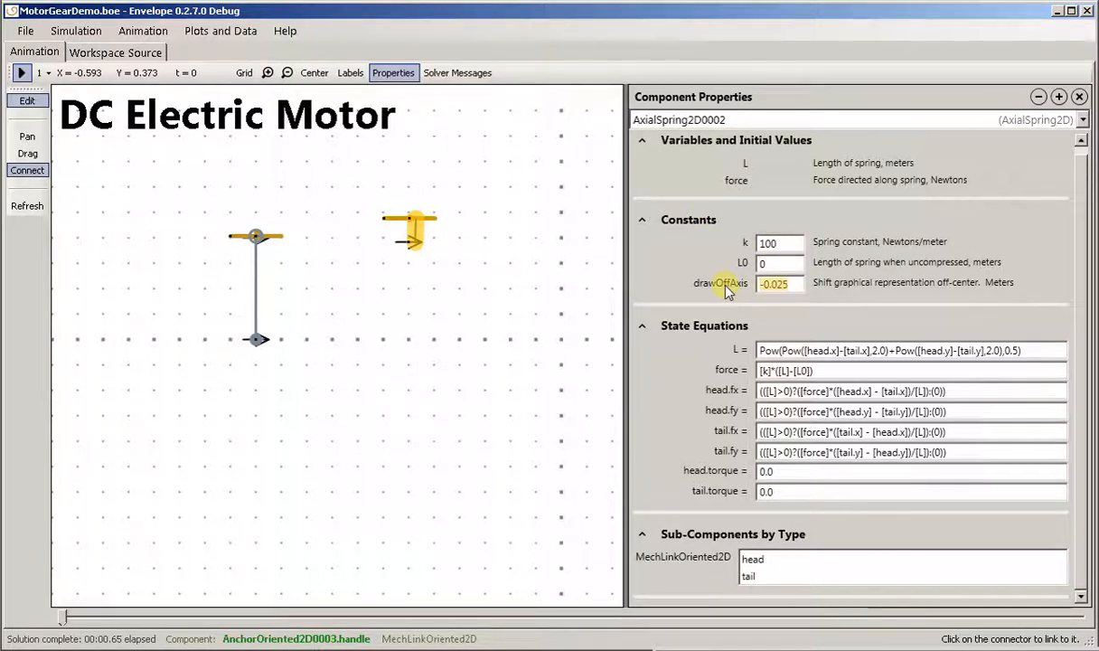
text(0)
key(BackSpace)
text(-0)
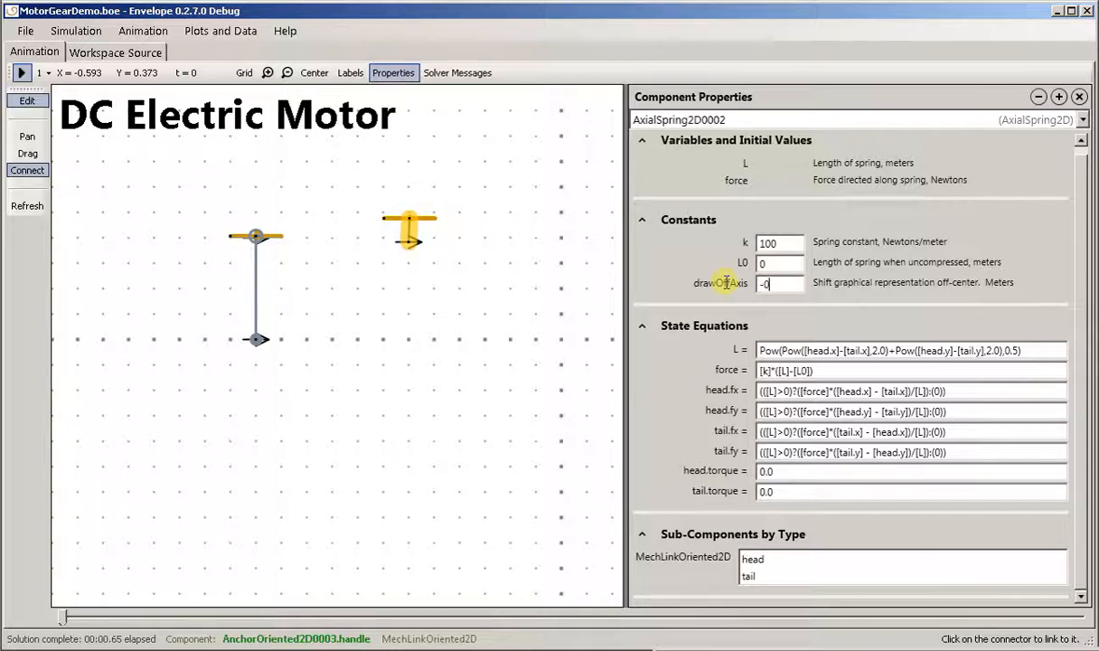
text(.005)
key(Tab)
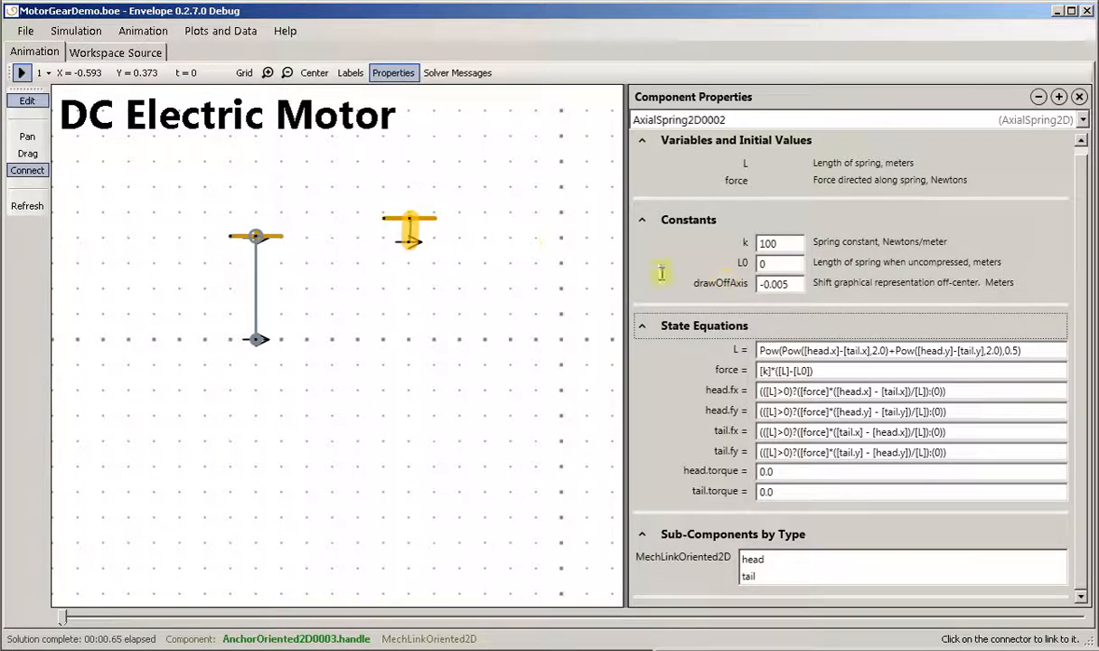
Move the motor-driven rigid body up off its anchor and link its handle A to the second body's handle A using a GearTrain2D.
click(37, 154)
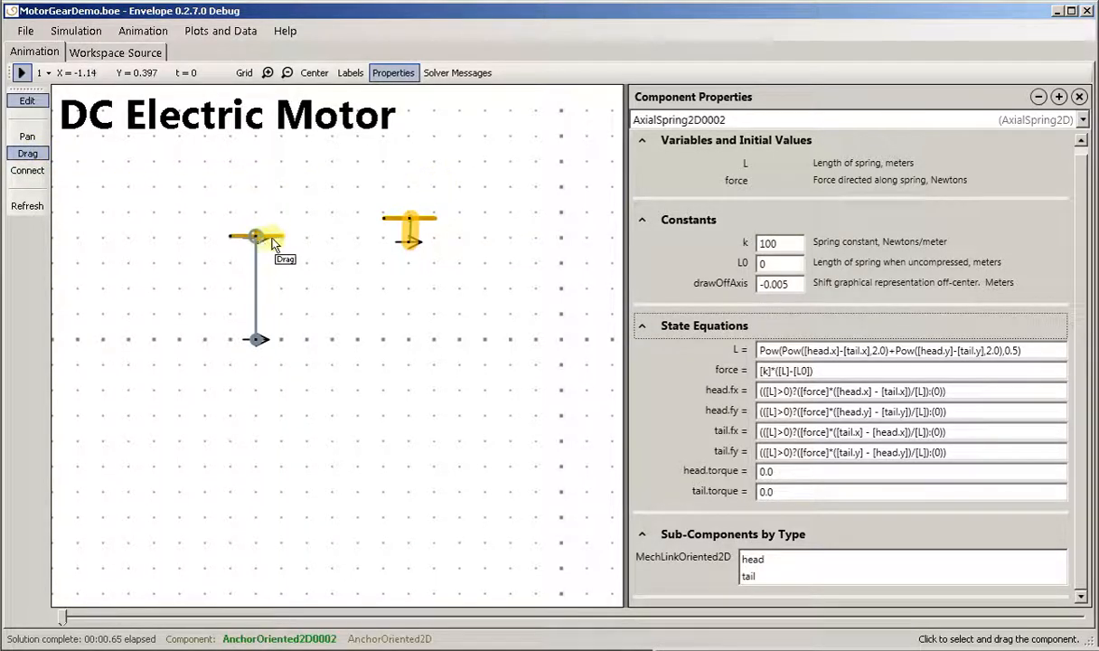
drag(273, 244, 273, 223)
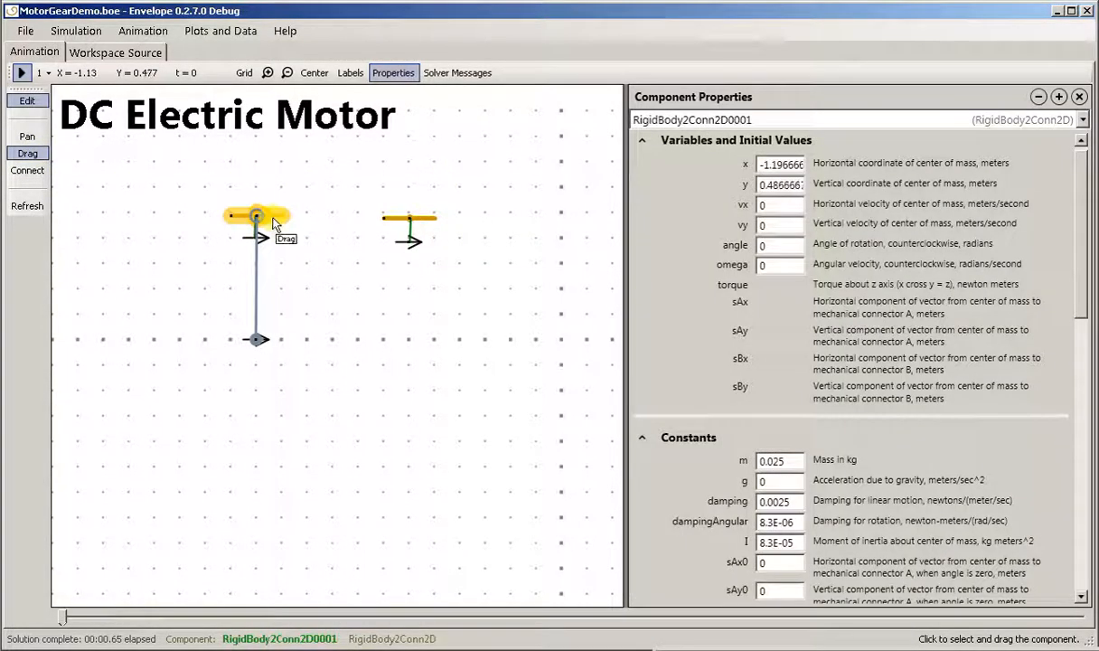
click(27, 171)
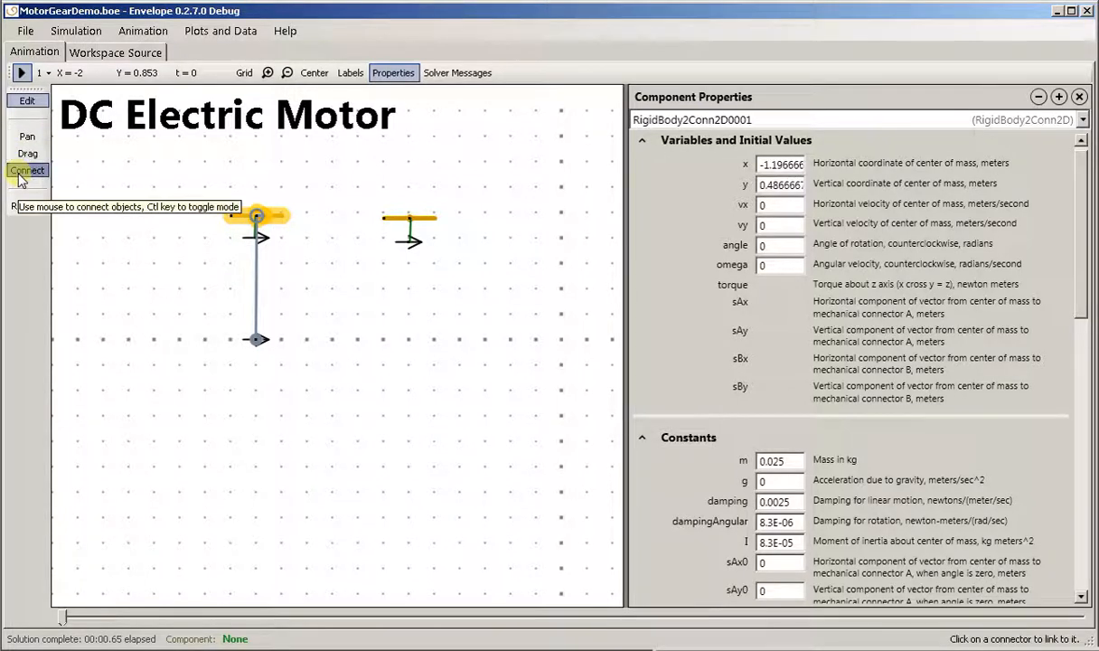
click(257, 217)
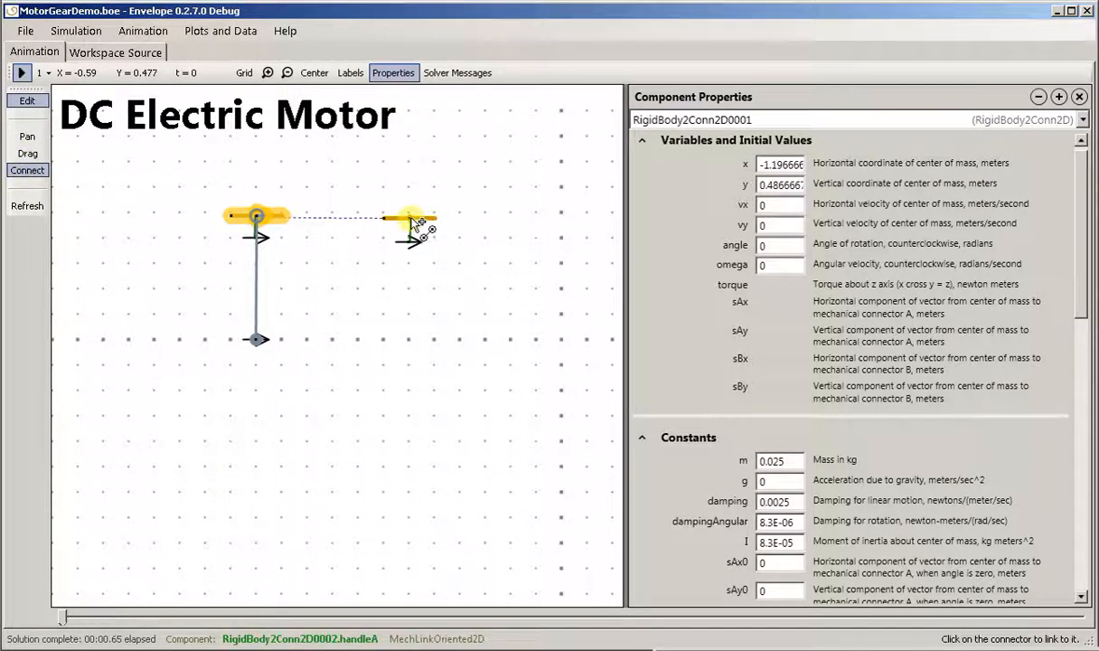
click(411, 219)
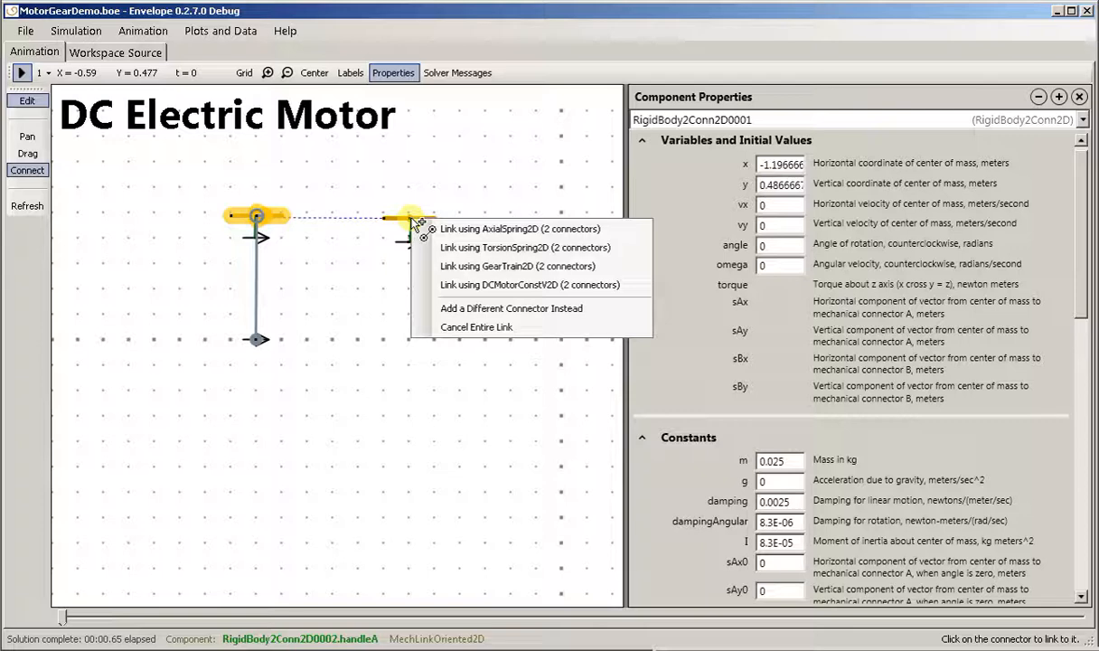
click(470, 267)
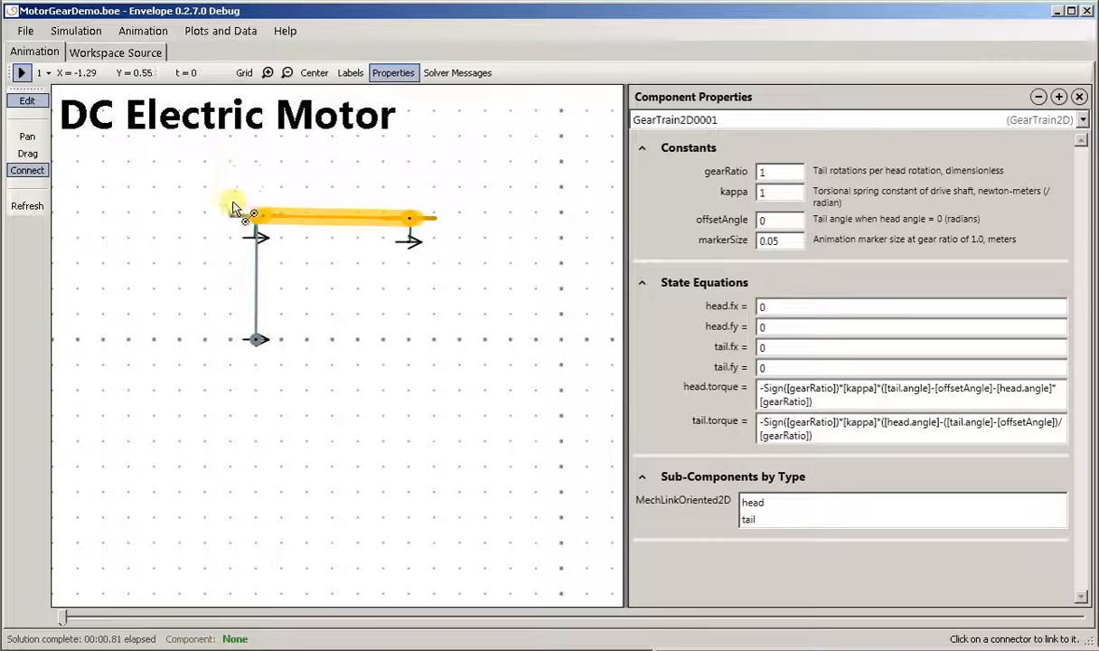
Move both rigid bodies back down onto their anchors and run the animation.
click(28, 155)
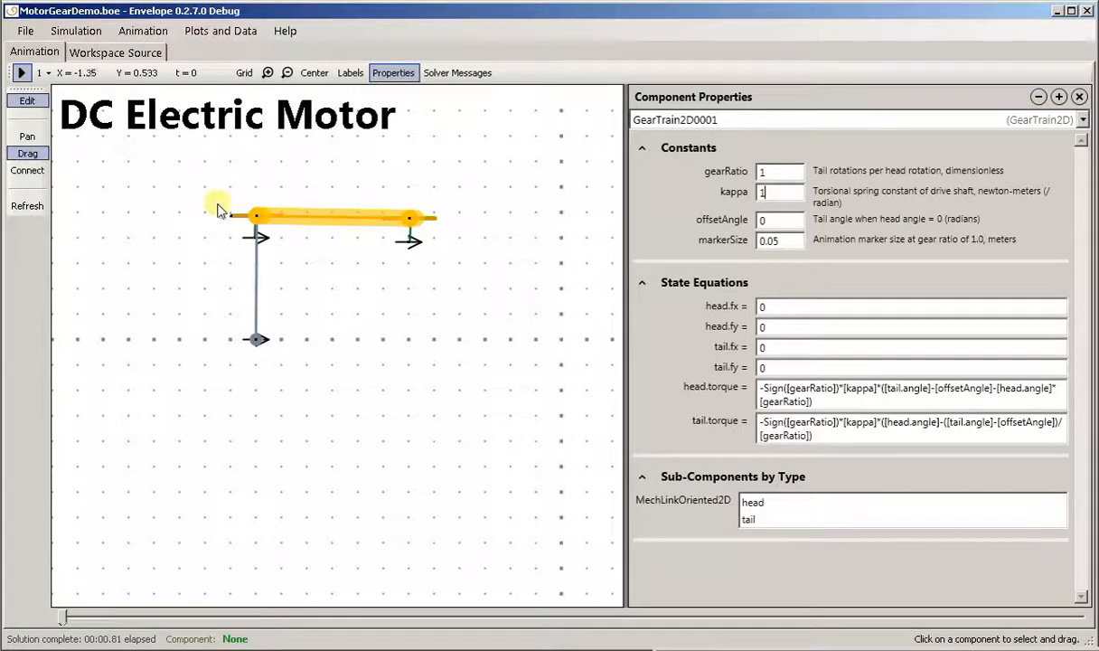
drag(242, 221, 242, 241)
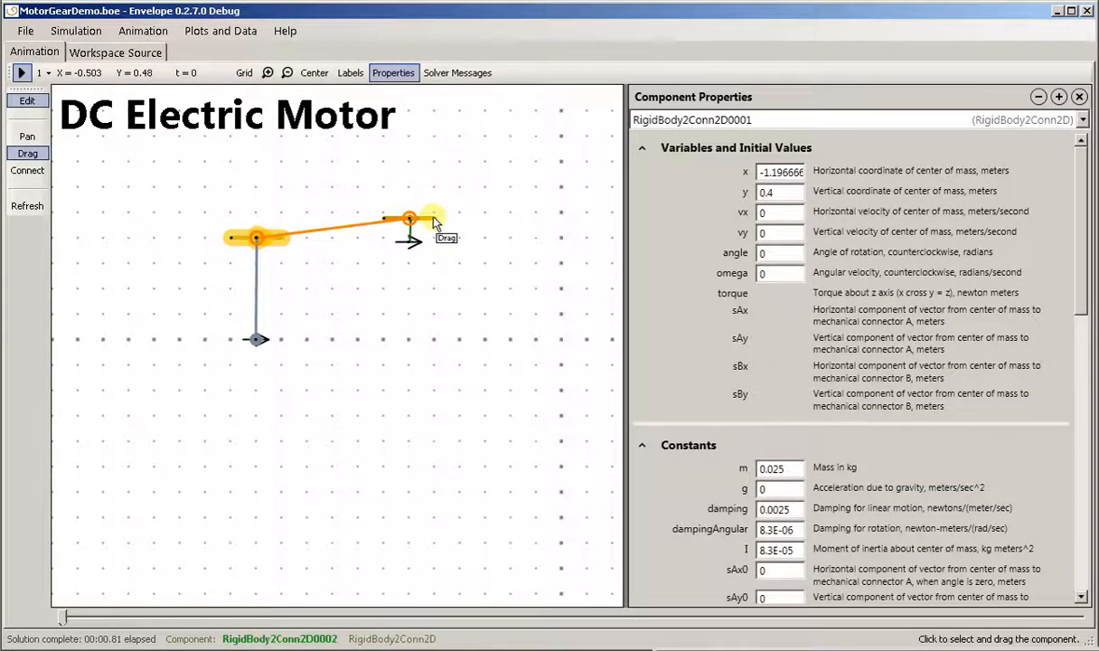
drag(433, 225, 433, 242)
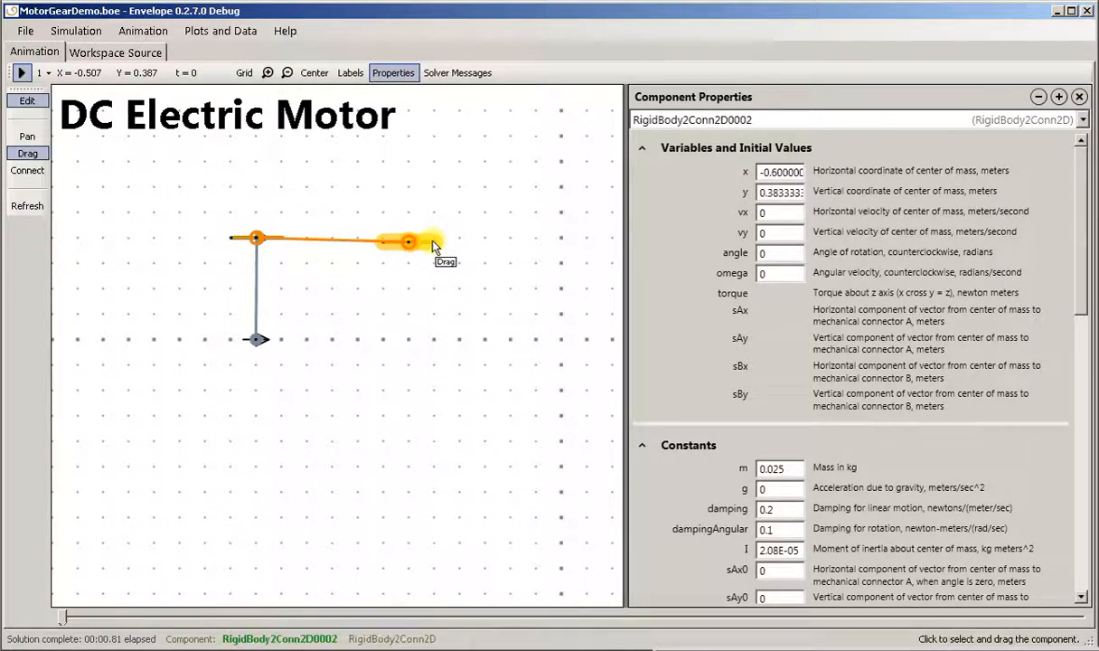
click(238, 240)
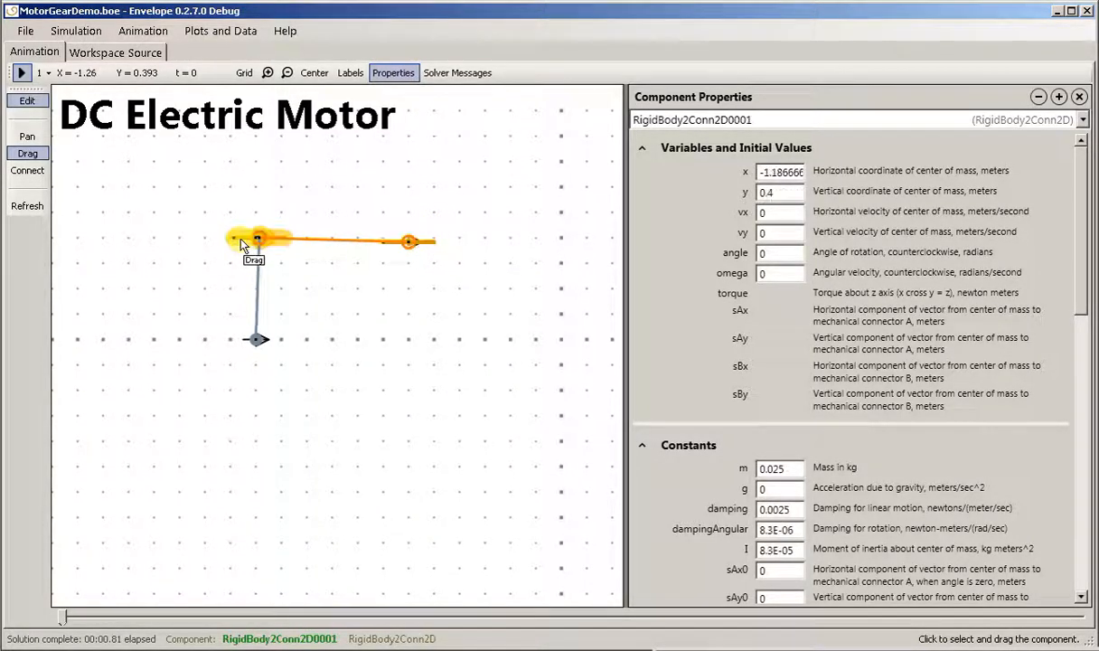
drag(239, 240, 237, 240)
click(22, 72)
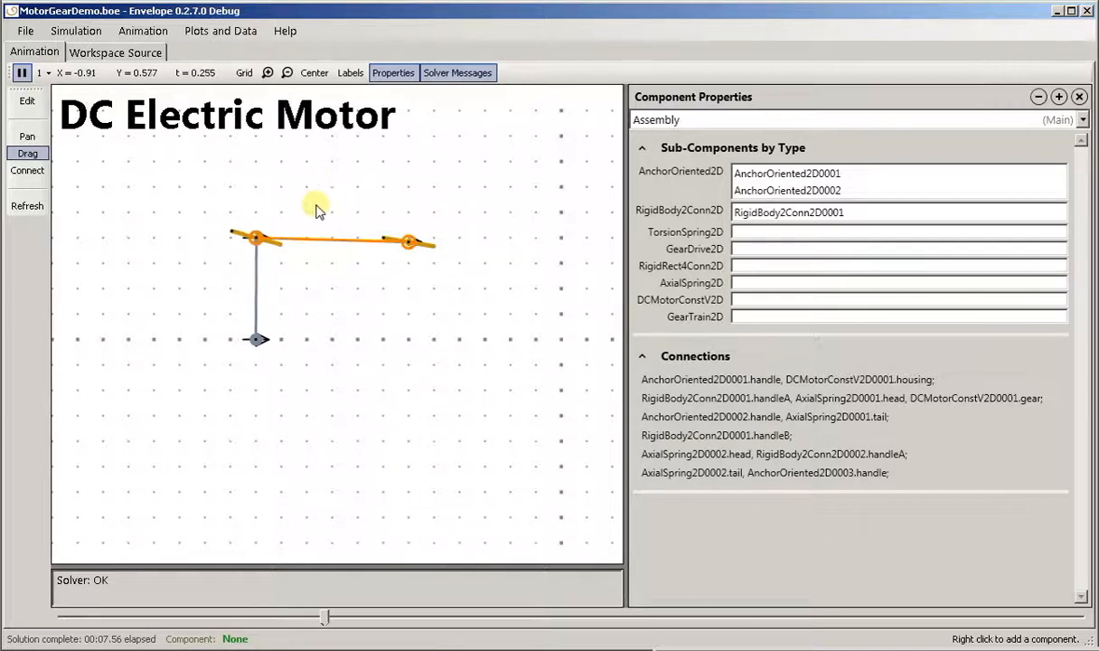
Compare the damping and dampingAngular constants of the two geared rigid bodies while the animation runs.
click(430, 254)
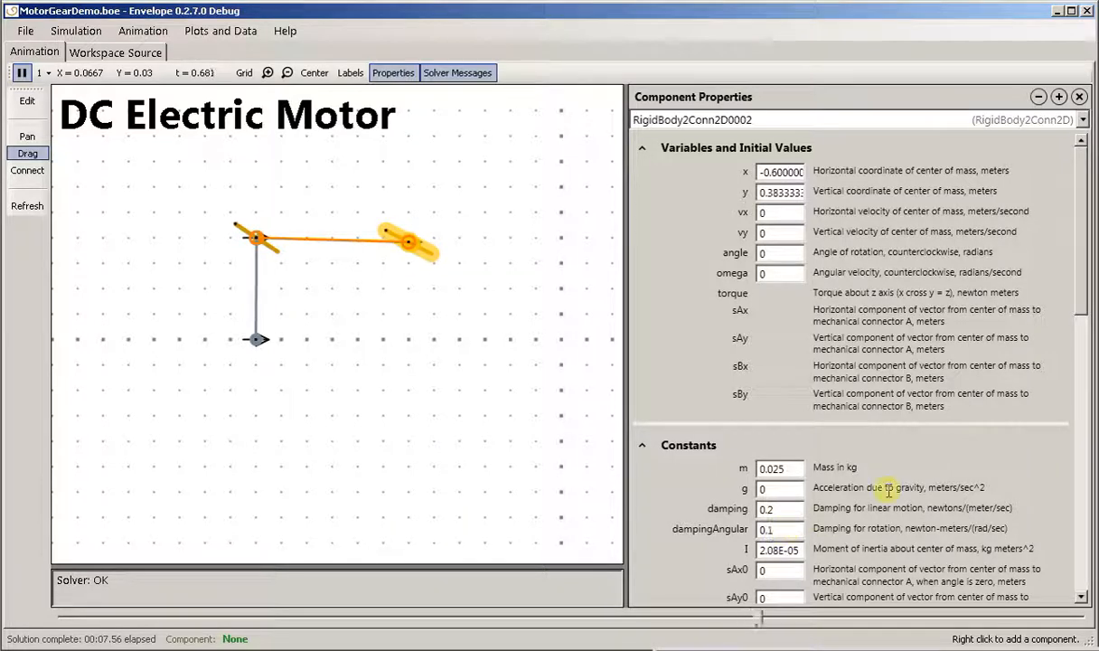
scroll(1084, 309, down, 1)
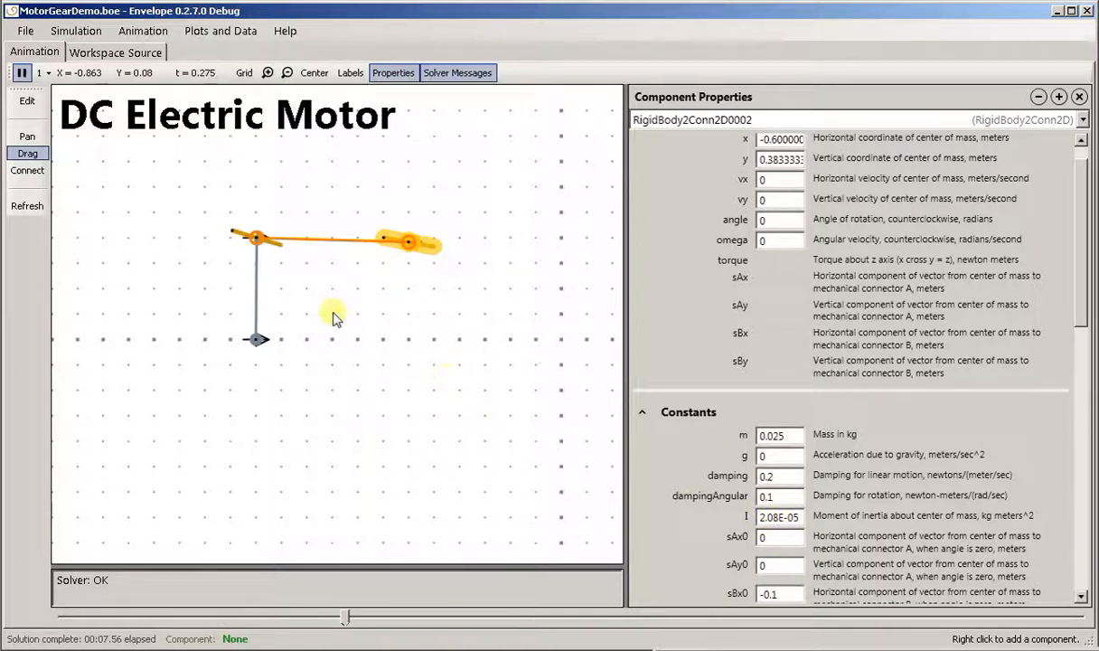
click(280, 250)
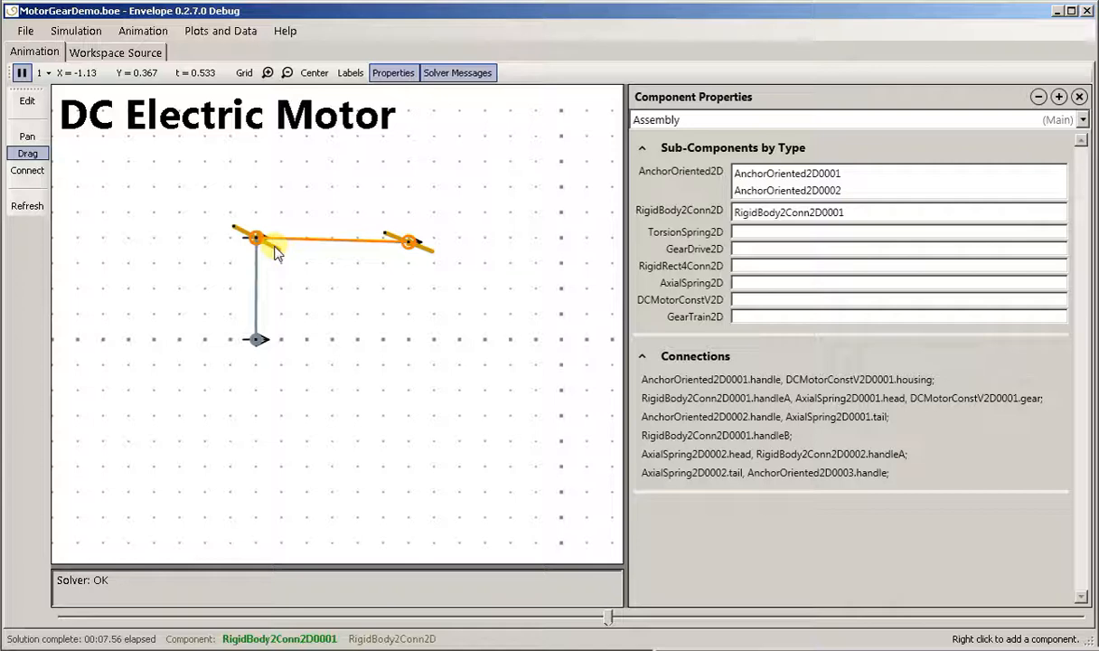
click(277, 254)
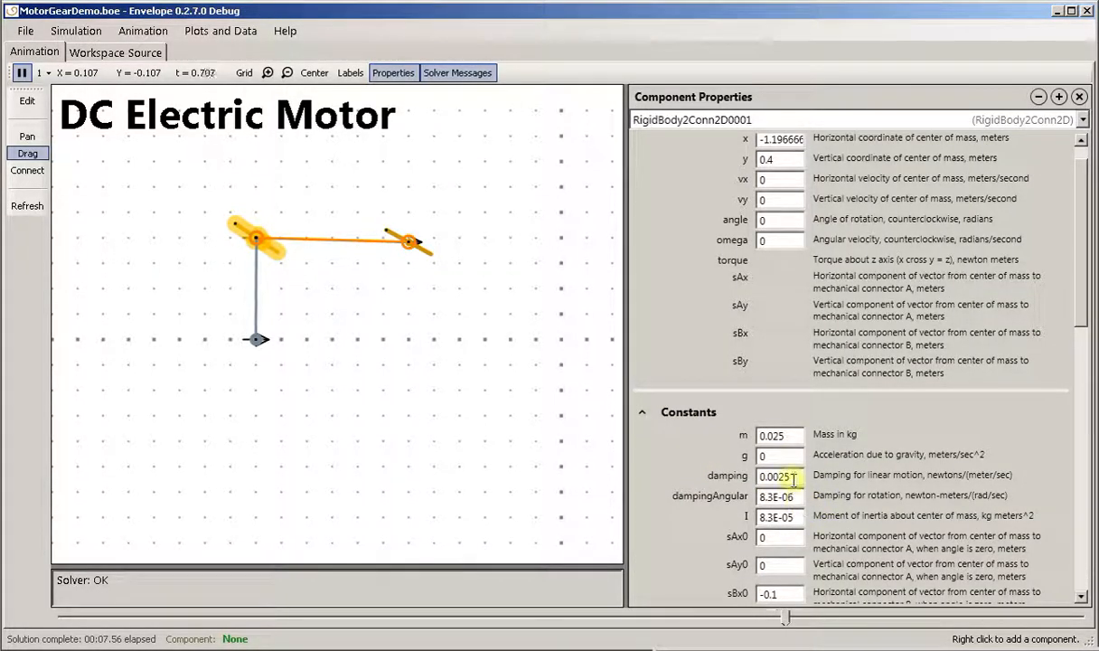
click(394, 325)
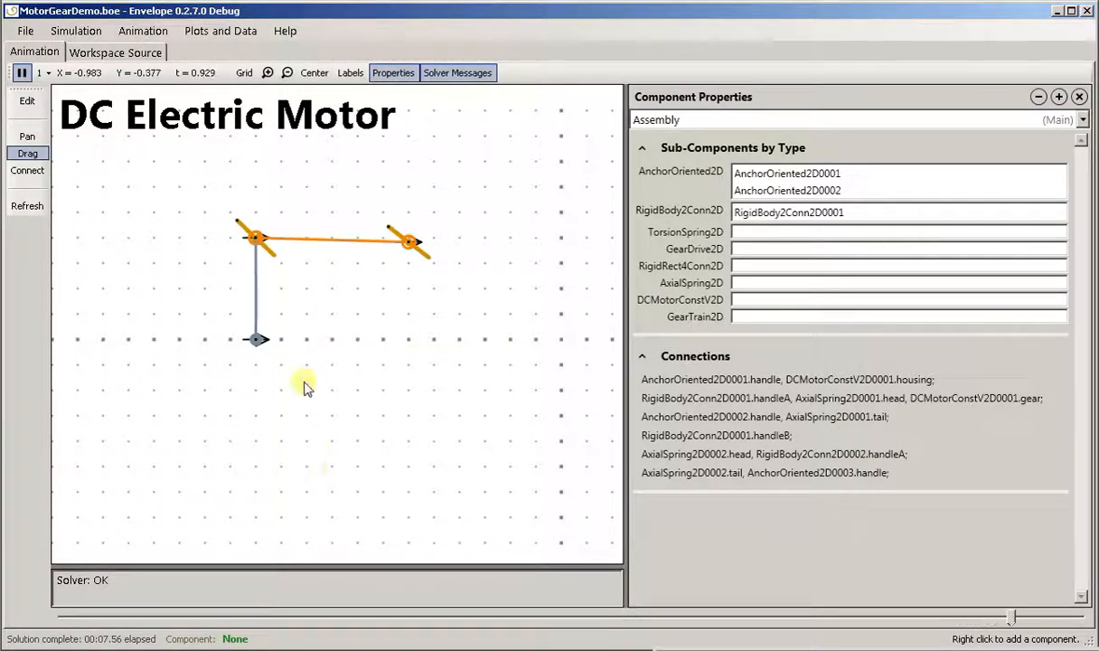
click(431, 257)
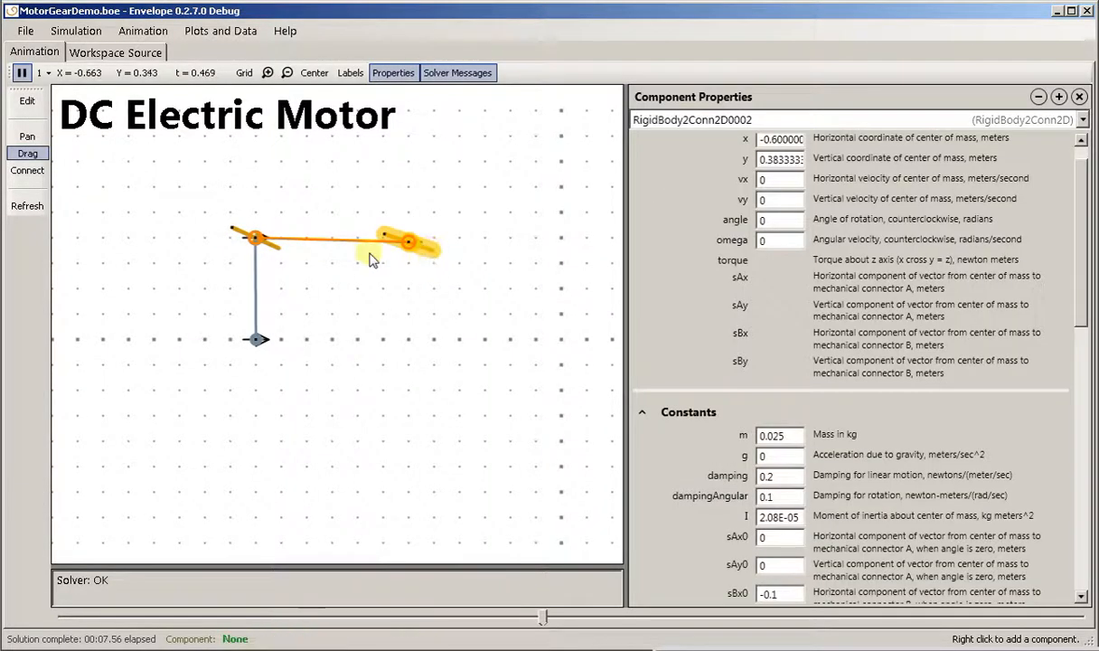
Set damping to 0.0025 and dampingAngular to 8.3E-06 for both geared rigid bodies and run the animation.
click(277, 253)
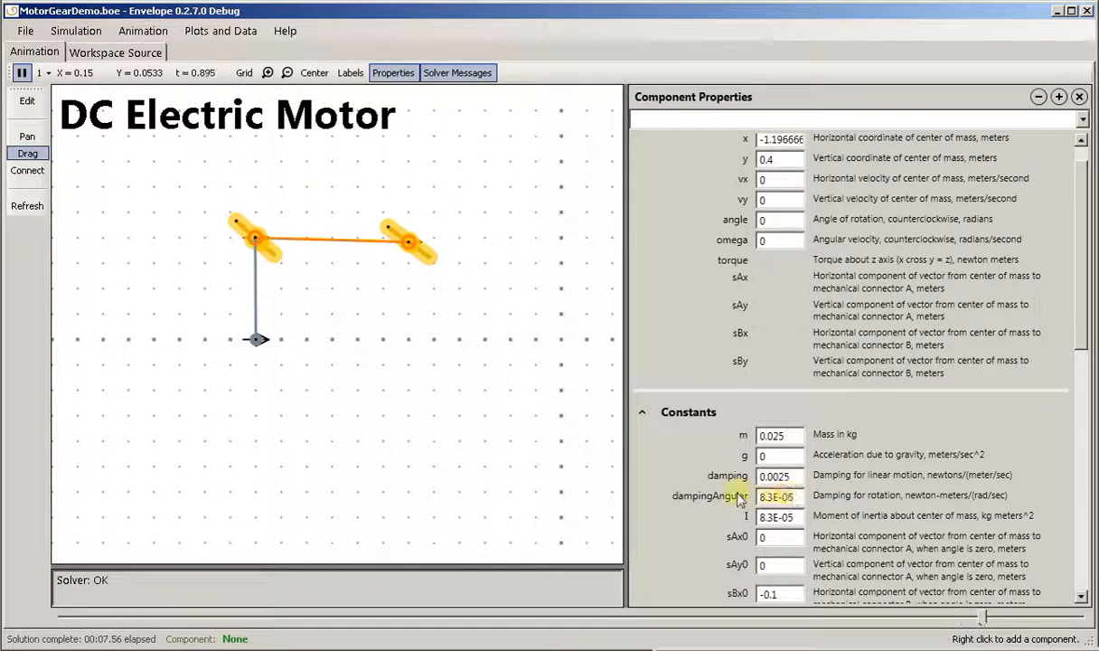
text(8.3e)
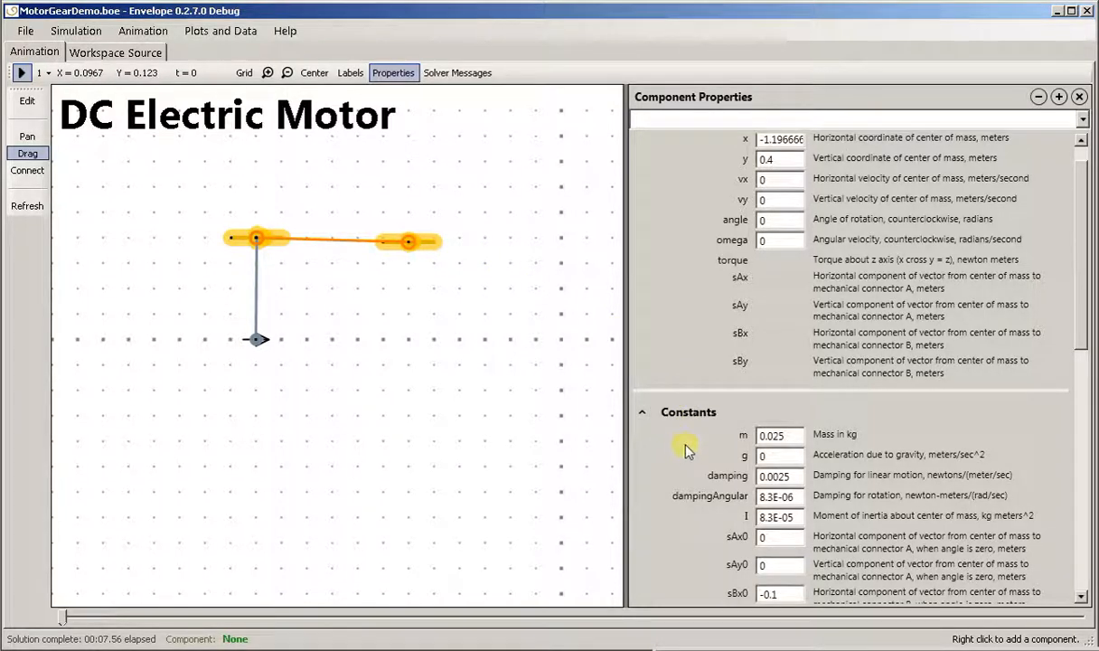
click(794, 478)
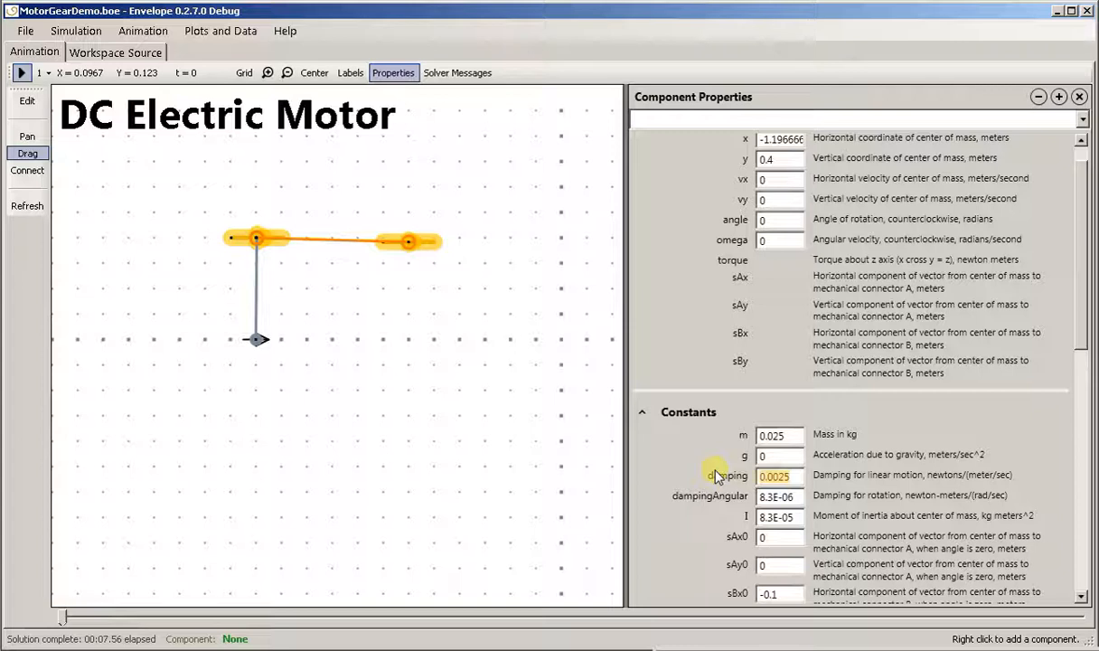
text(0)
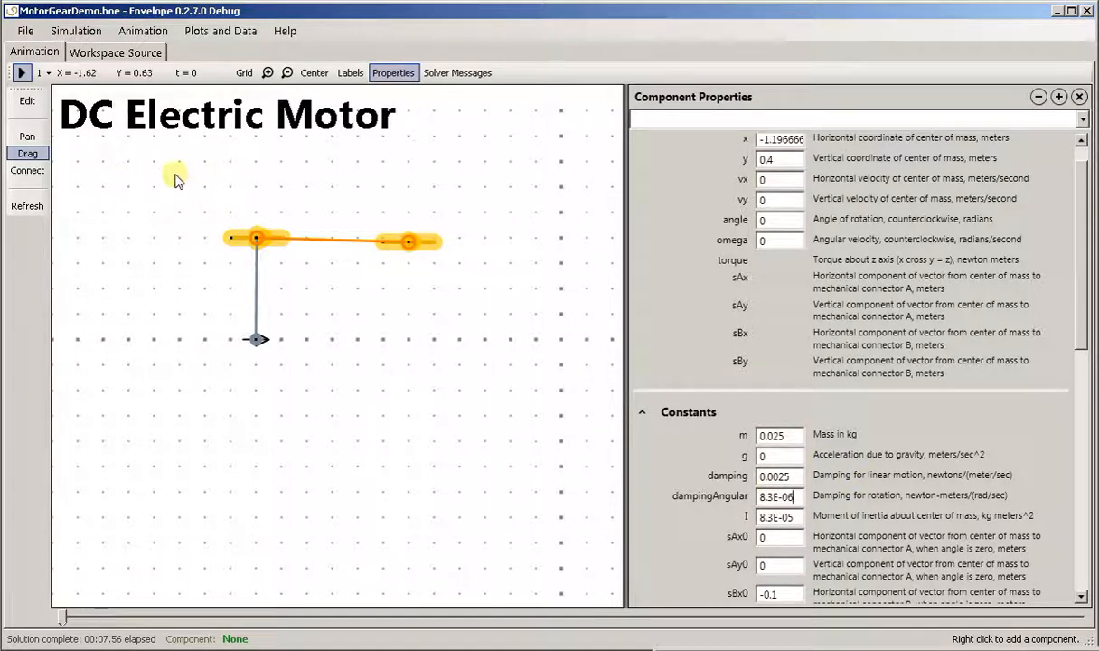
click(22, 74)
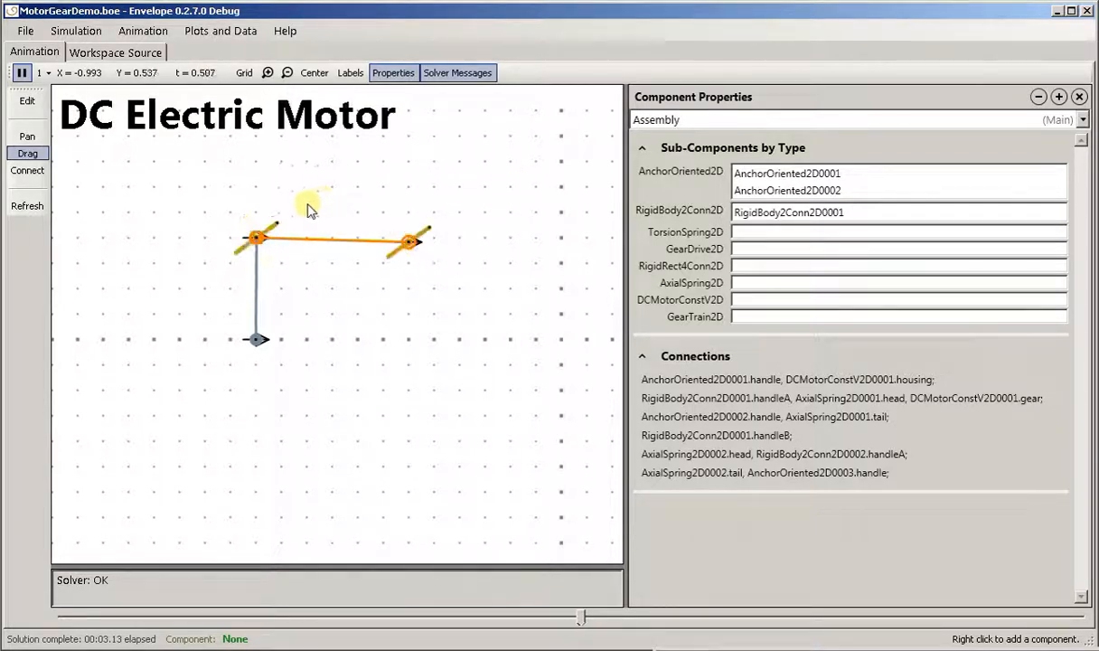
Return the system to editing and set the DC motor's voltage constant to 10.
click(352, 243)
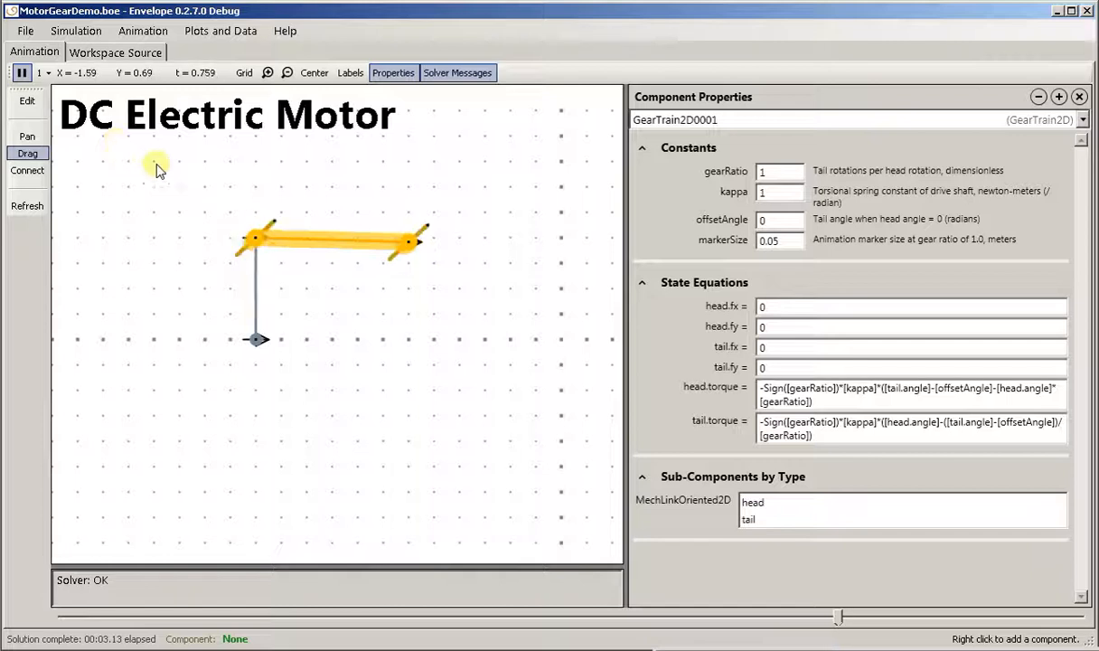
click(27, 100)
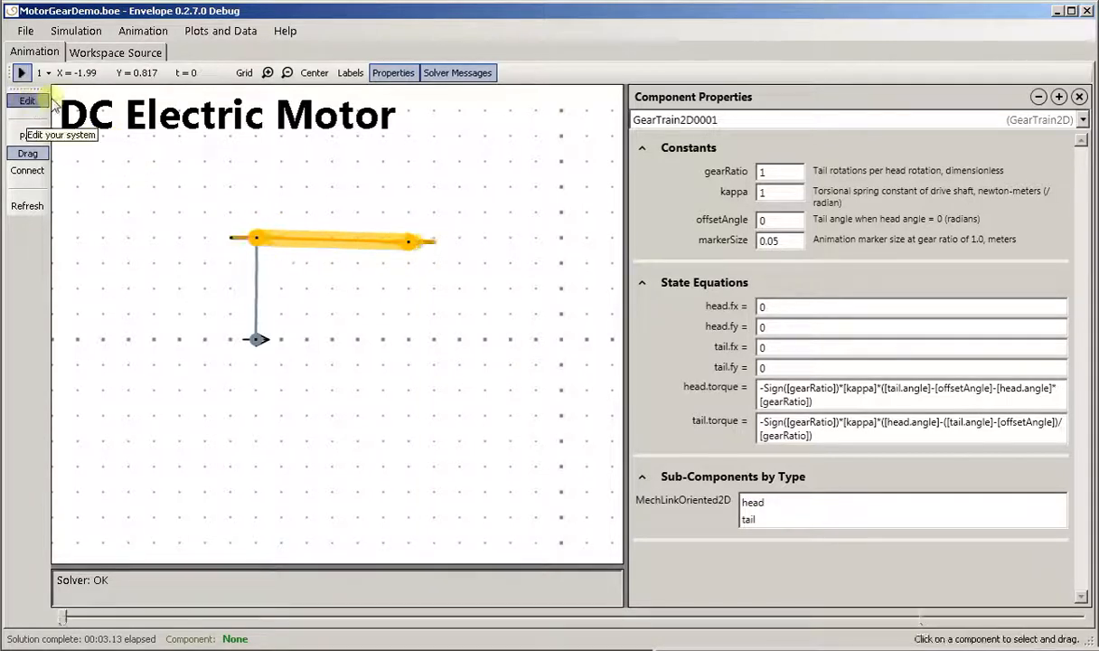
click(434, 246)
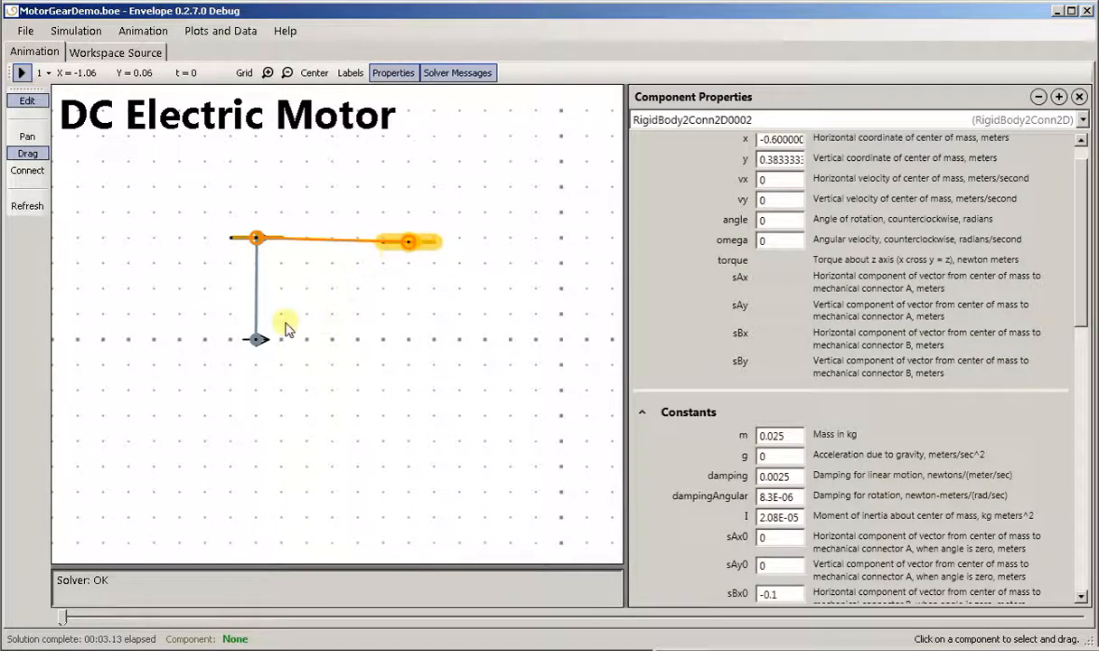
click(257, 321)
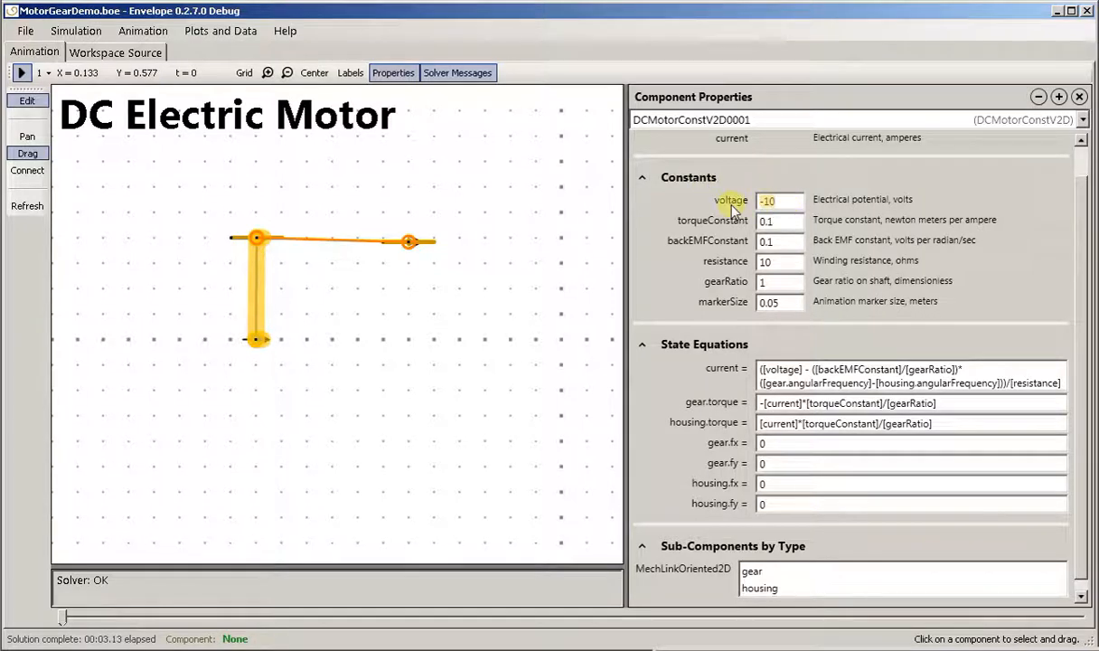
text(1)
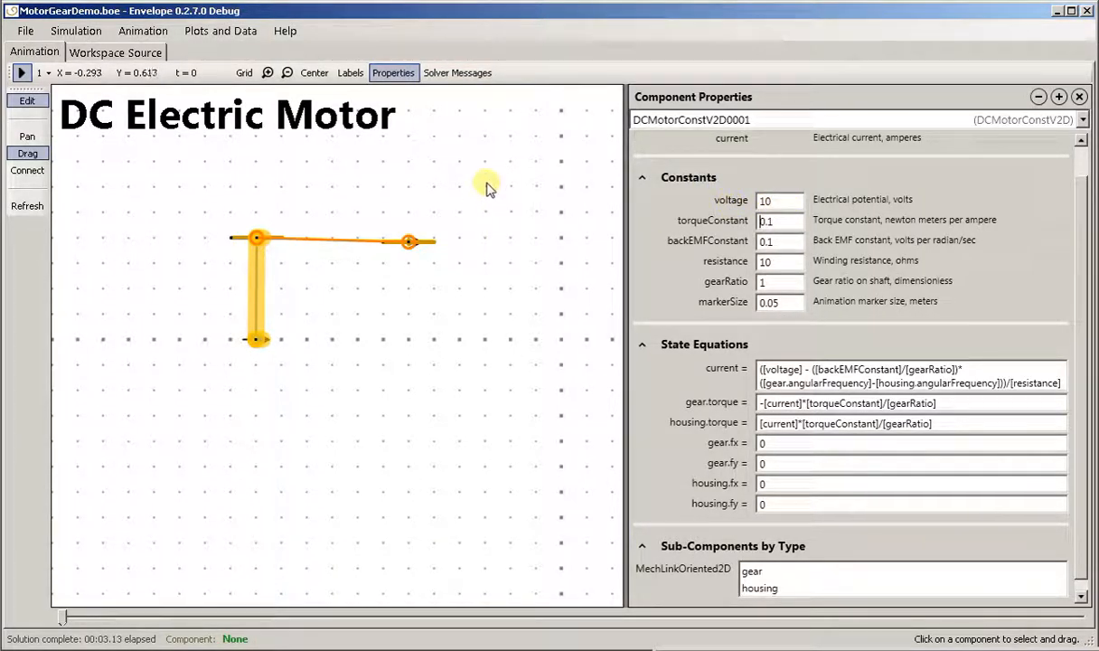
Set the second rigid body's initial angle to 1.57 and the gear train's offsetAngle to 1.57.
click(428, 244)
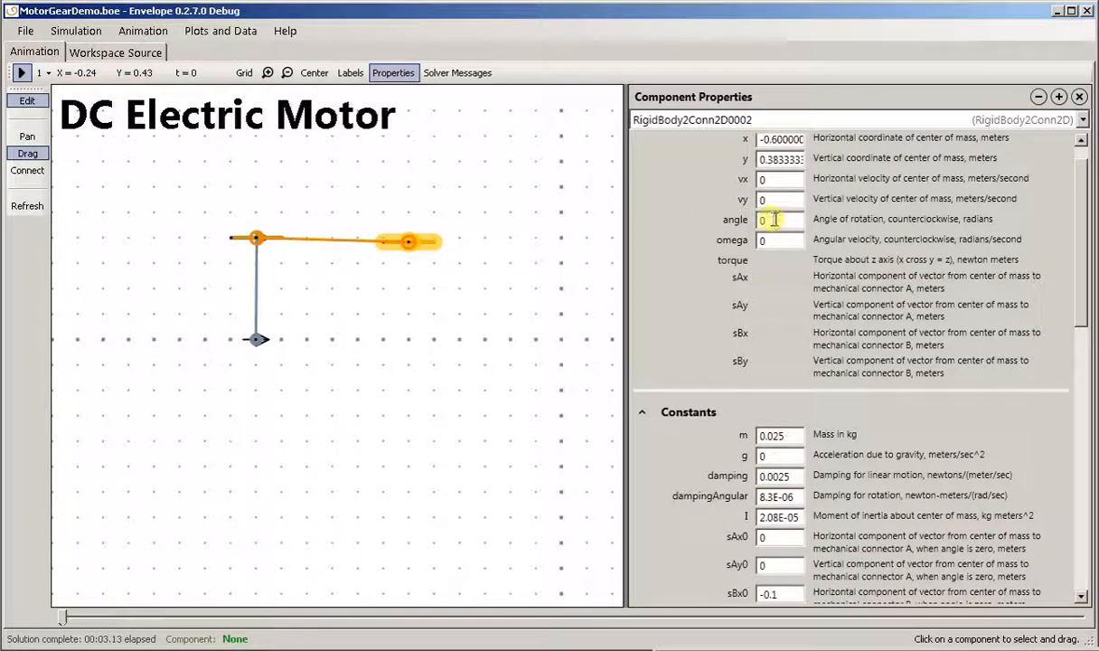
text(1.57)
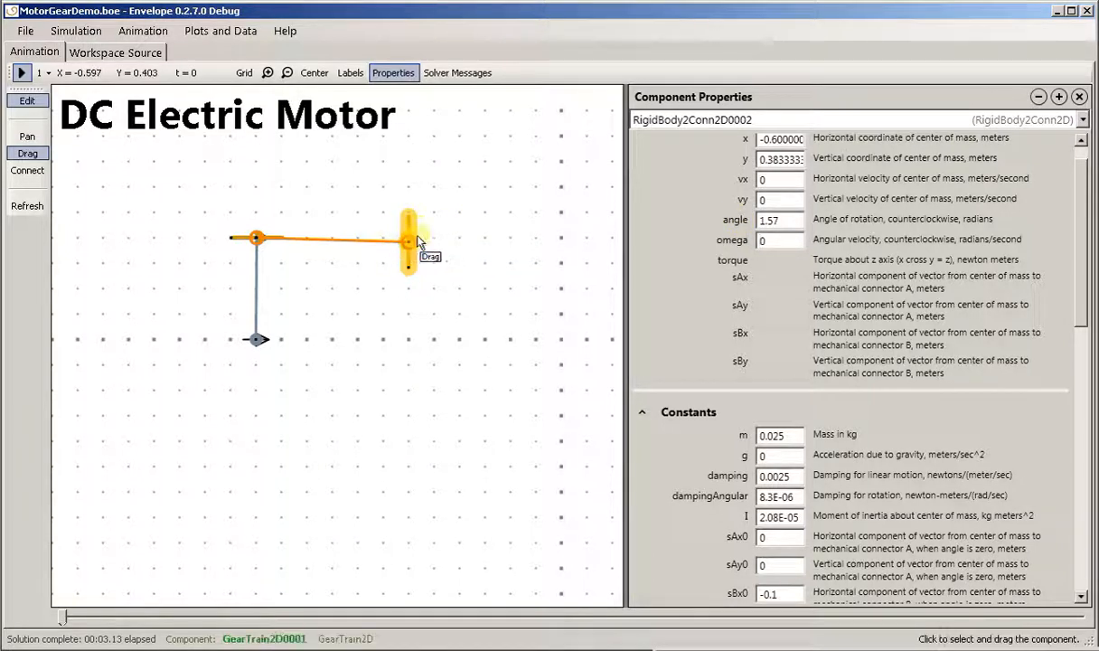
click(361, 242)
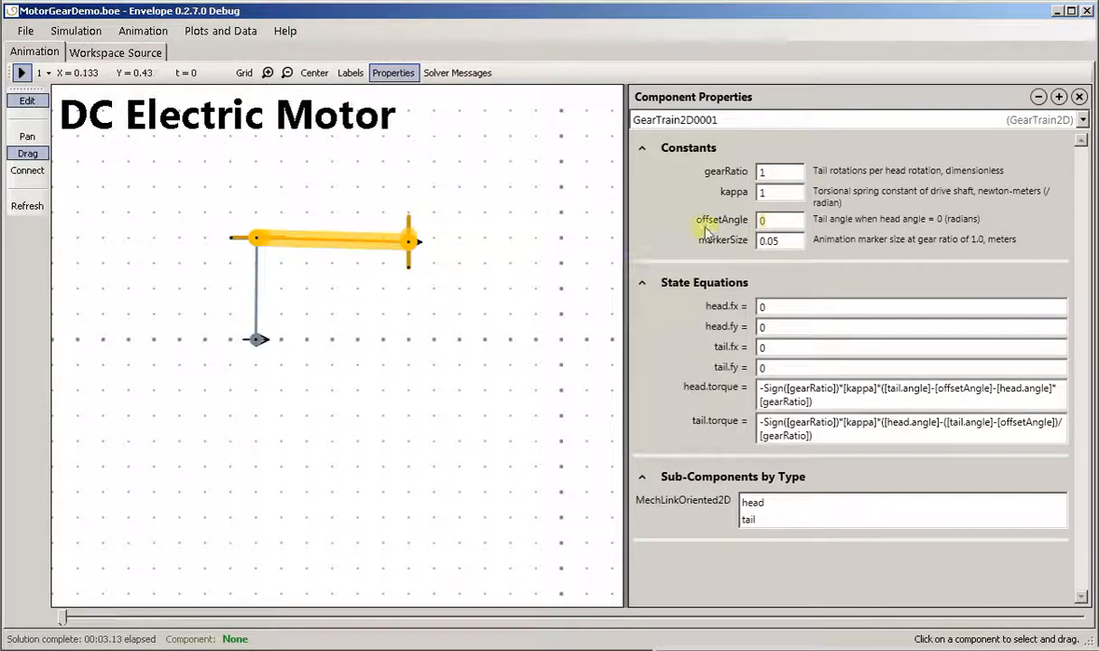
click(780, 220)
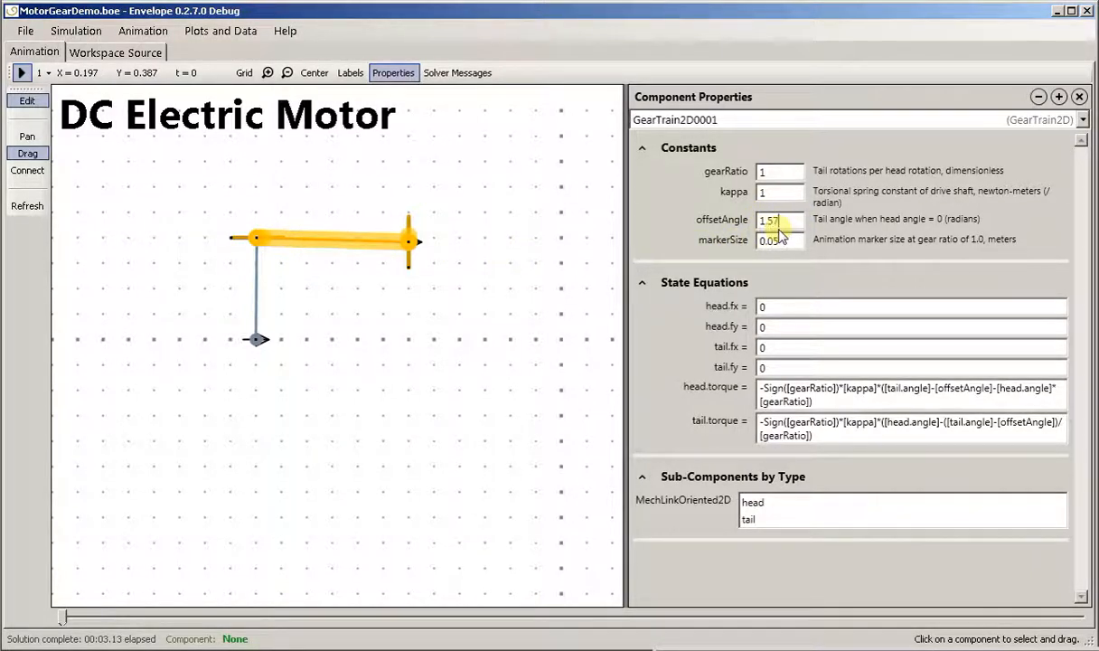
click(476, 220)
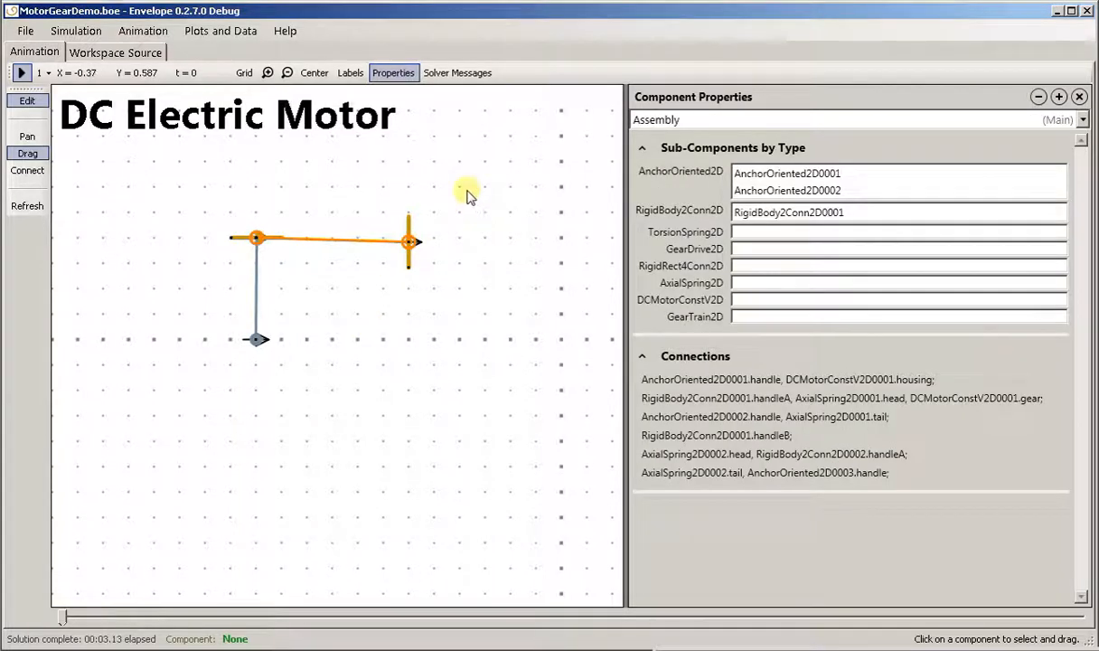
Nudge the second rigid body slightly upward onto its anchor, to y about 0.393, and run the animation.
click(421, 241)
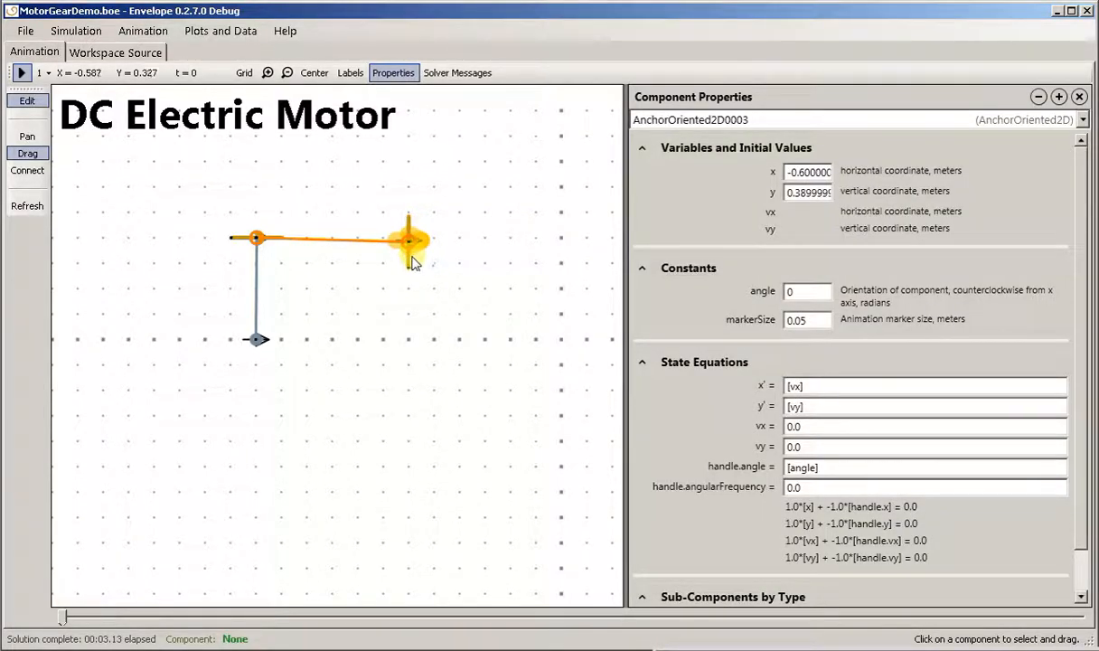
click(412, 261)
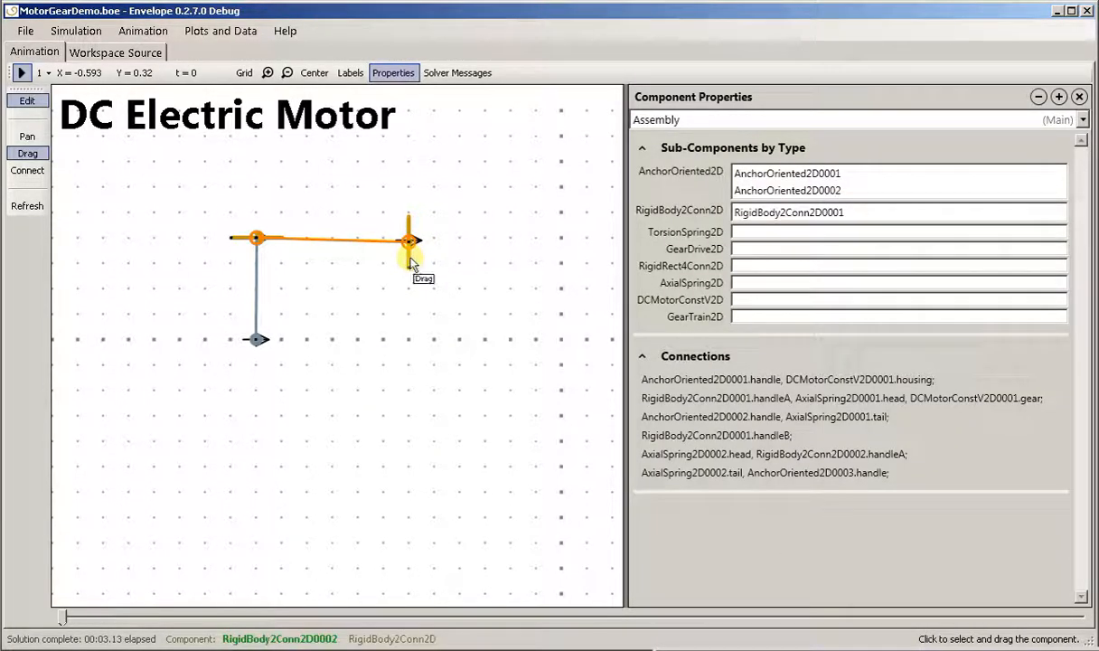
click(411, 262)
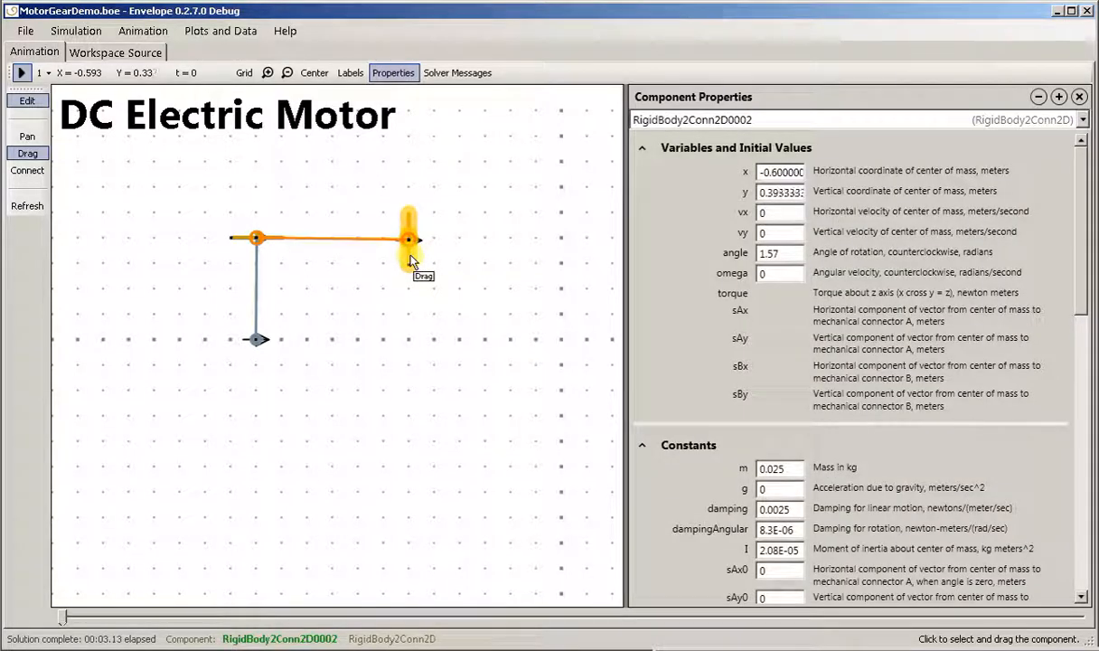
click(21, 74)
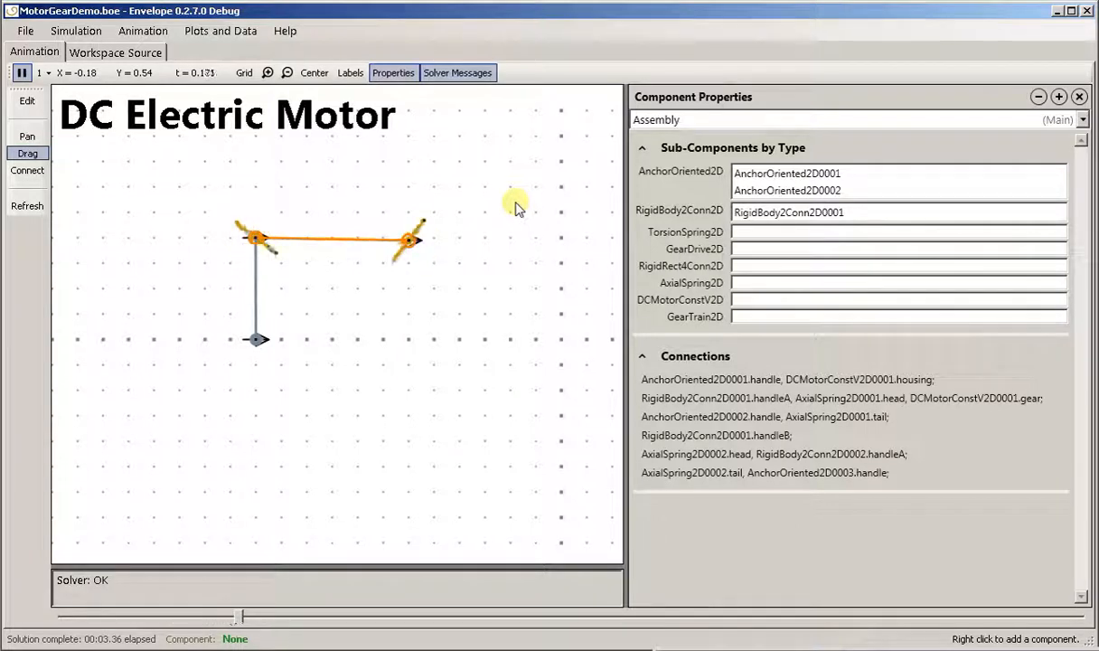
Set the gear train's gearRatio to 4 and run the animation.
click(334, 245)
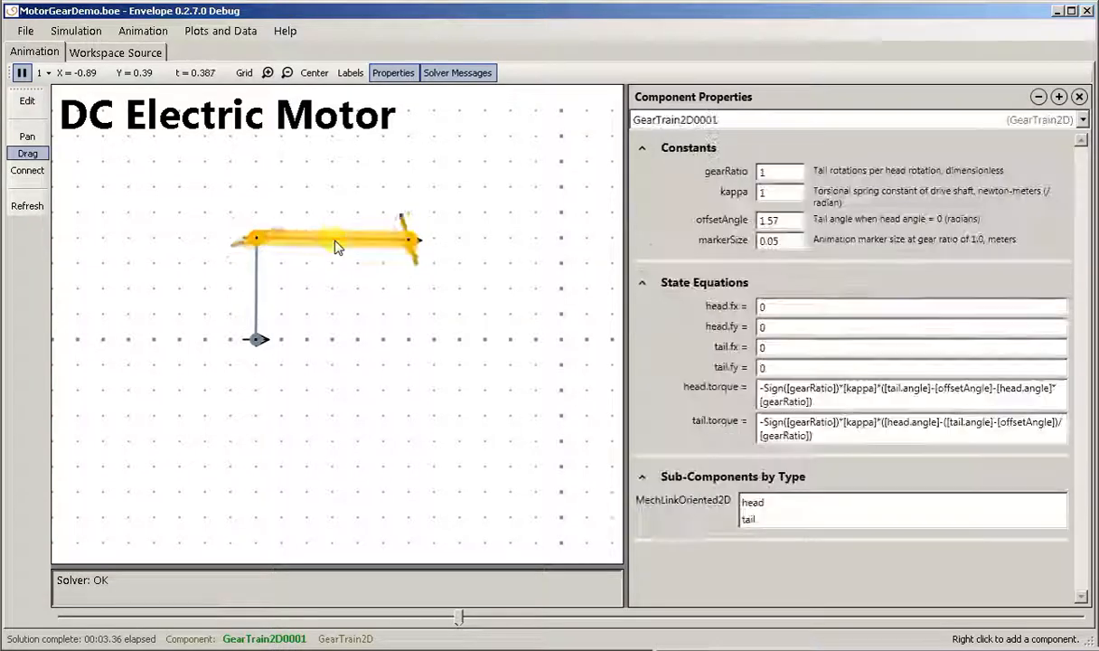
double_click(783, 171)
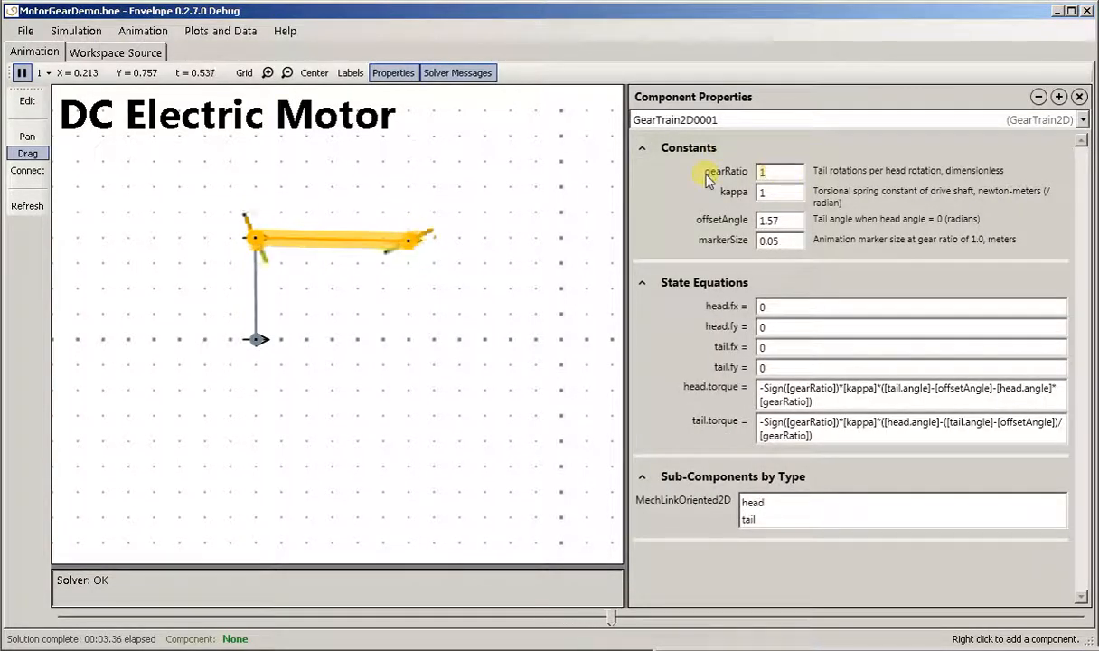
text(4)
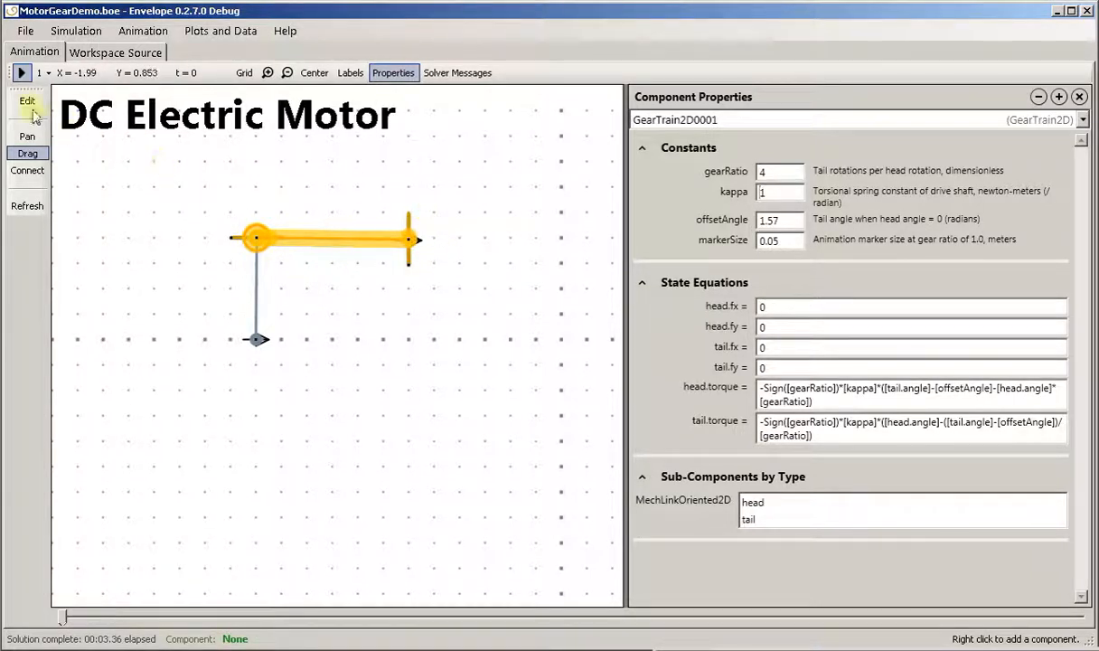
click(21, 72)
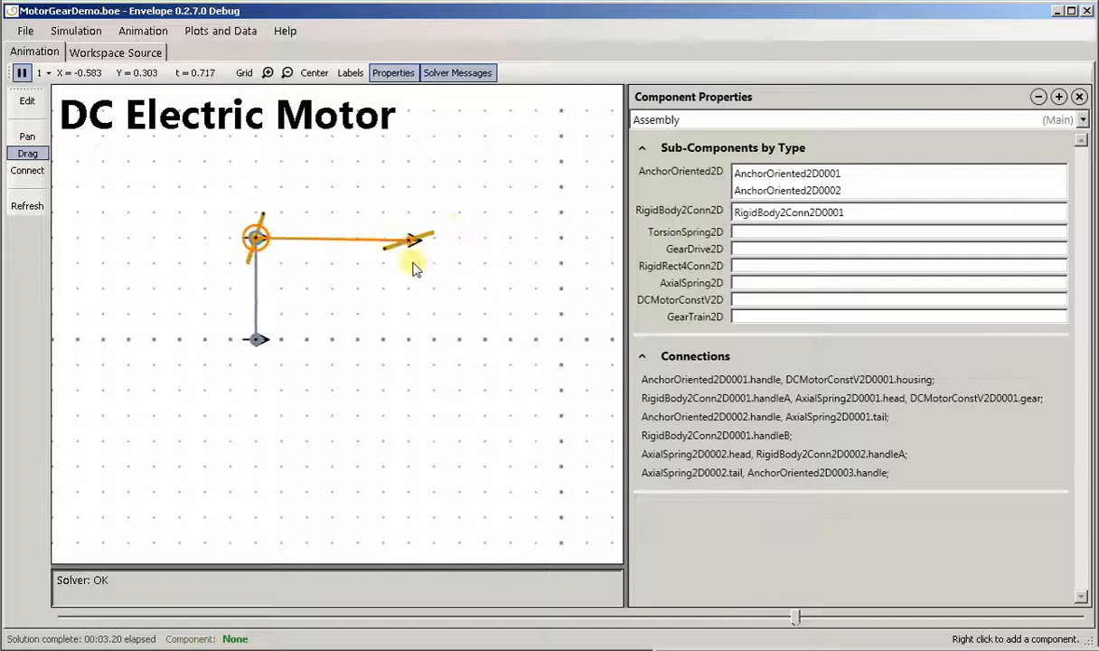
Plot the DC motor's current against time, examine the curve, and return to the running animation.
click(258, 296)
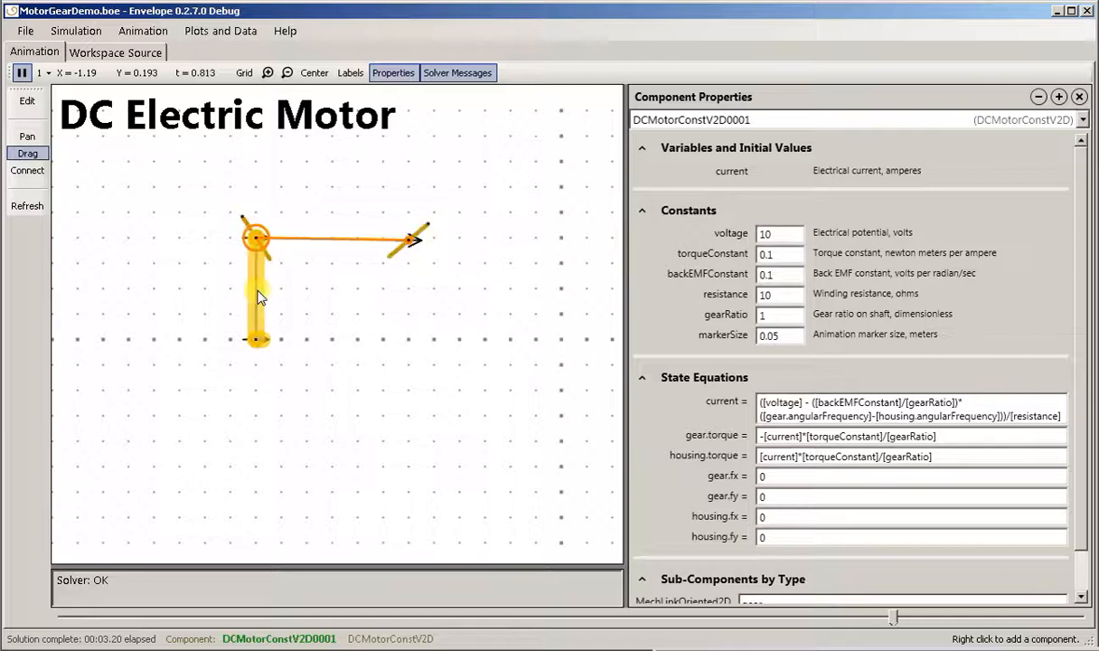
click(215, 33)
click(217, 68)
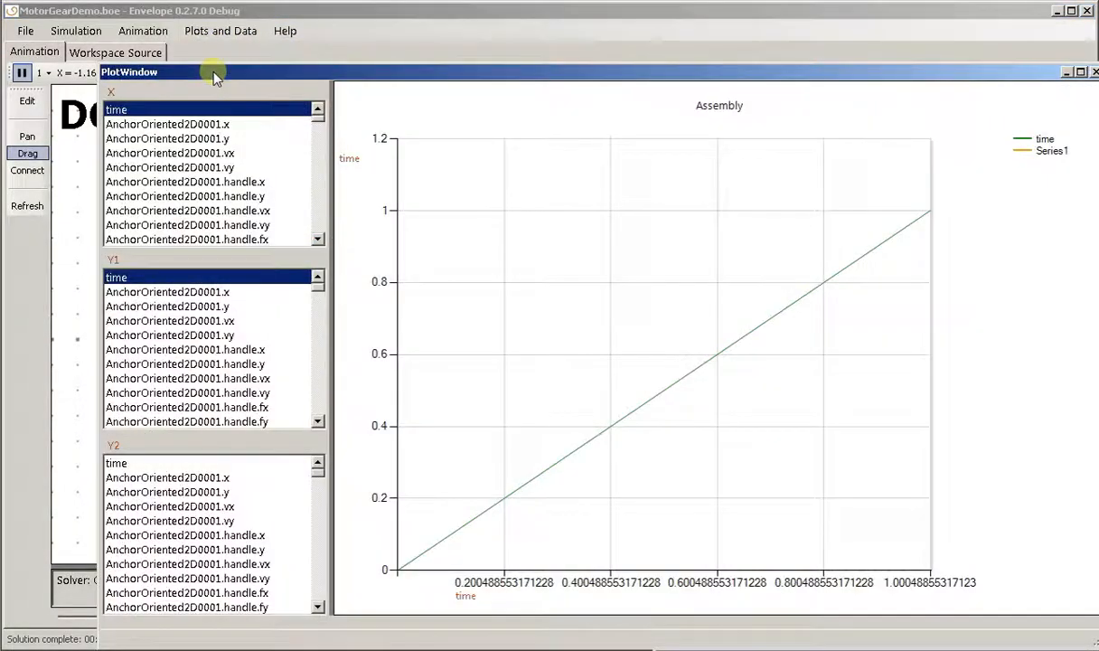
click(216, 279)
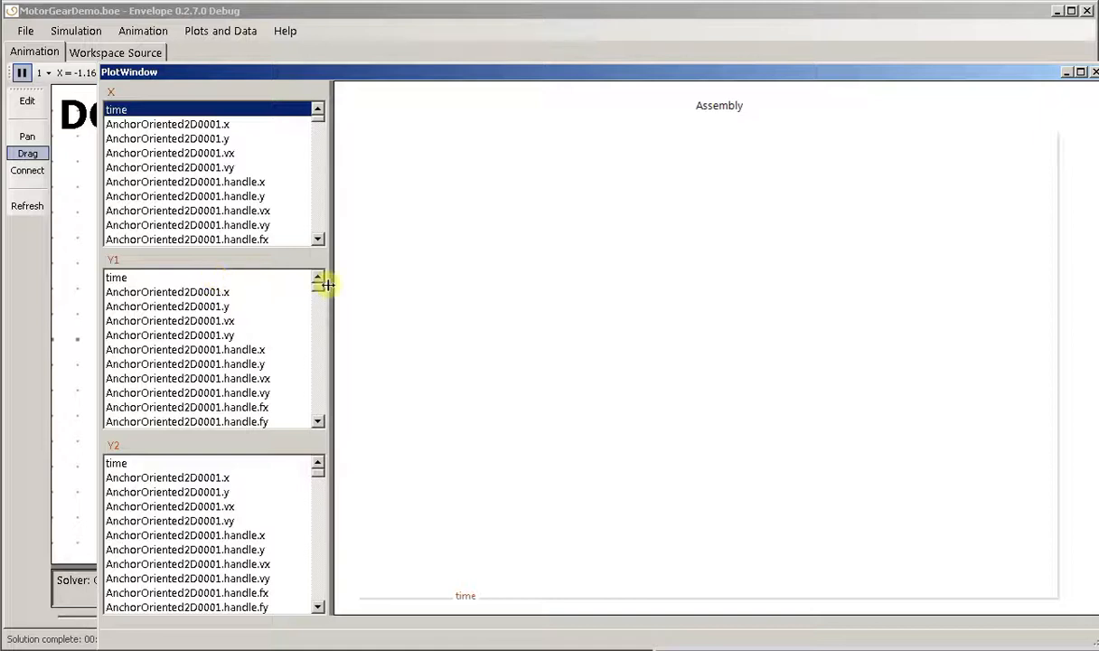
drag(320, 291, 321, 396)
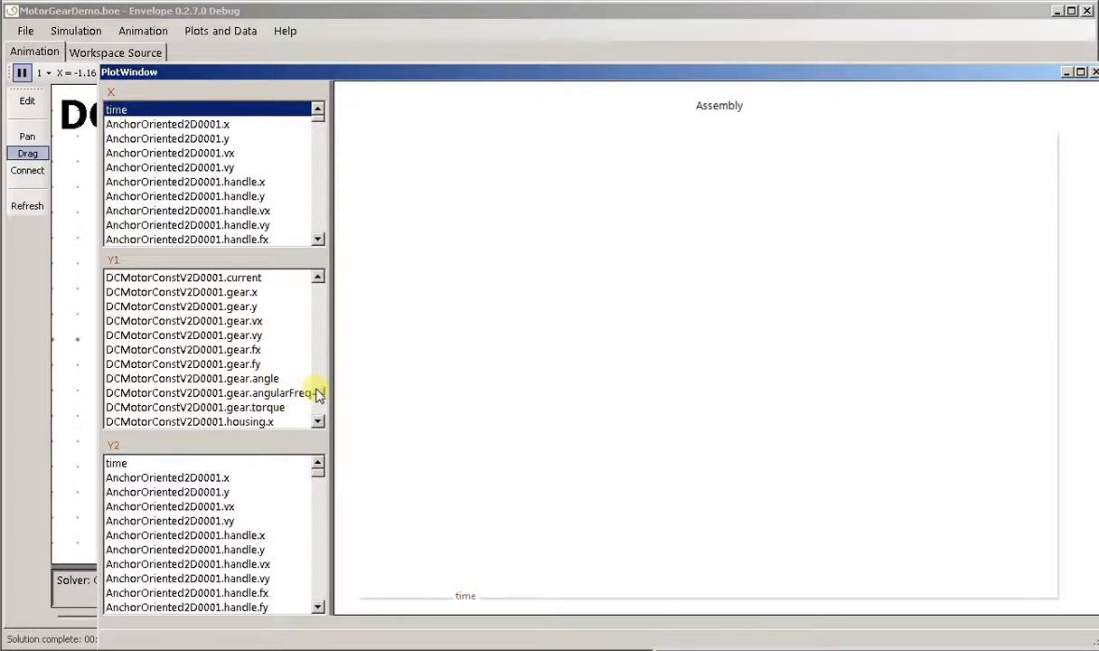
mouse_move(319, 394)
mouse_down()
mouse_move(316, 411)
mouse_move(317, 389)
mouse_up()
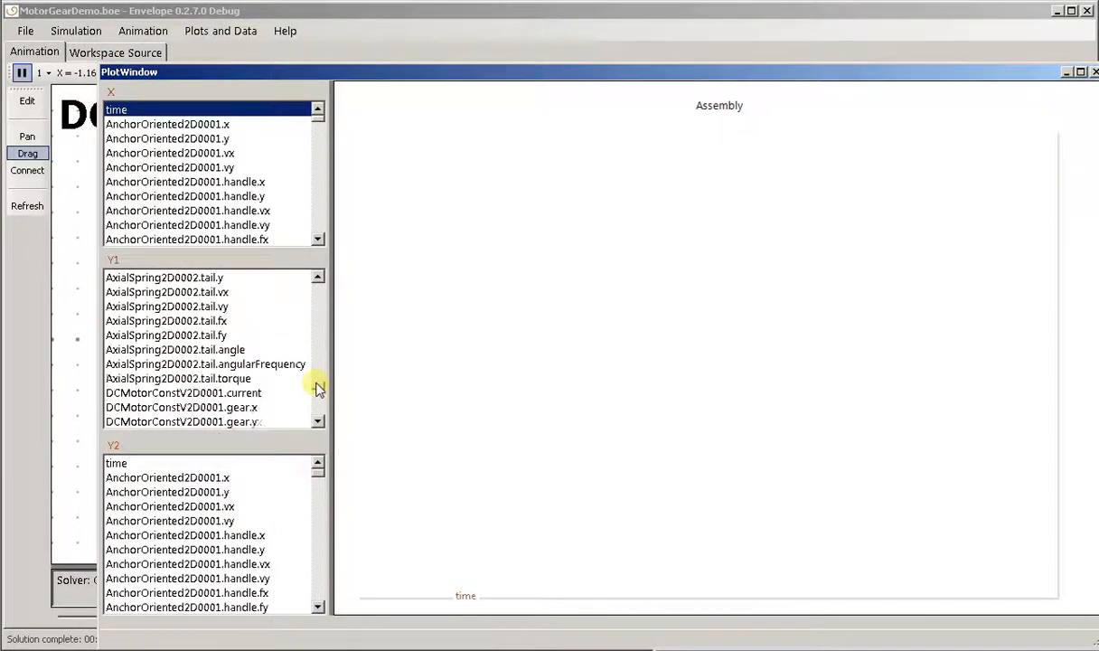
click(237, 396)
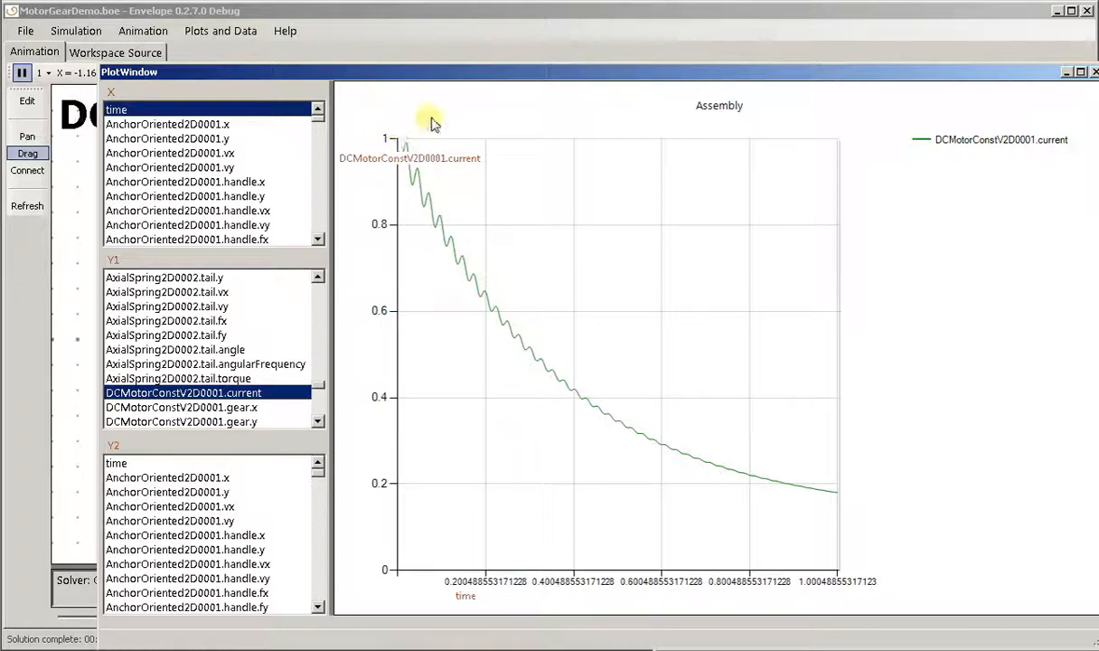
drag(425, 80, 396, 54)
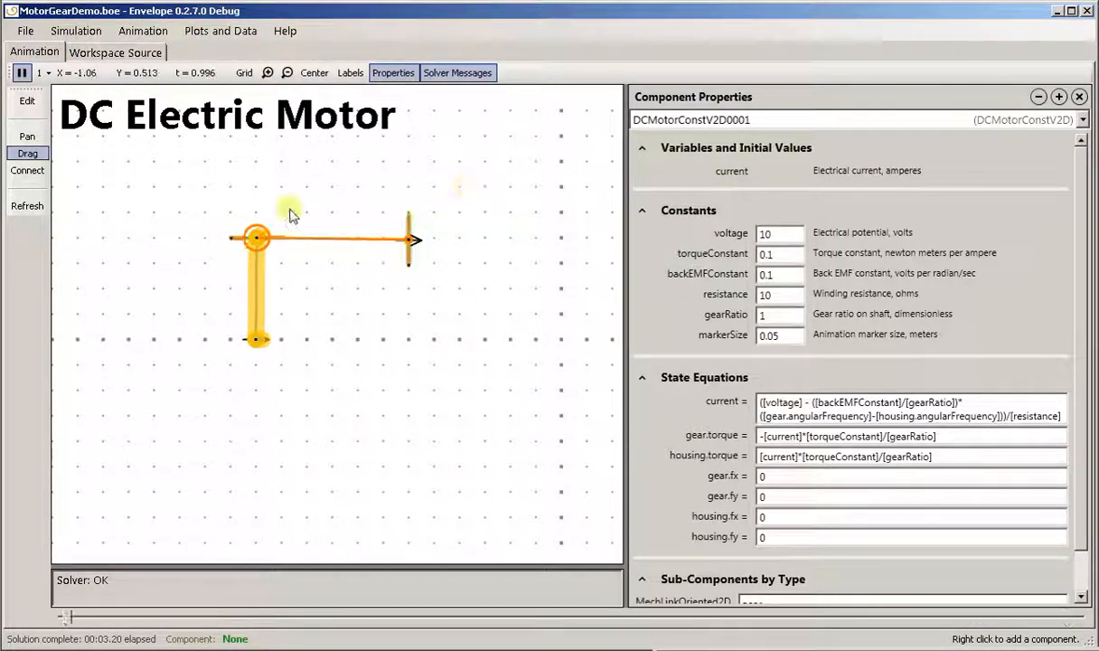
click(458, 212)
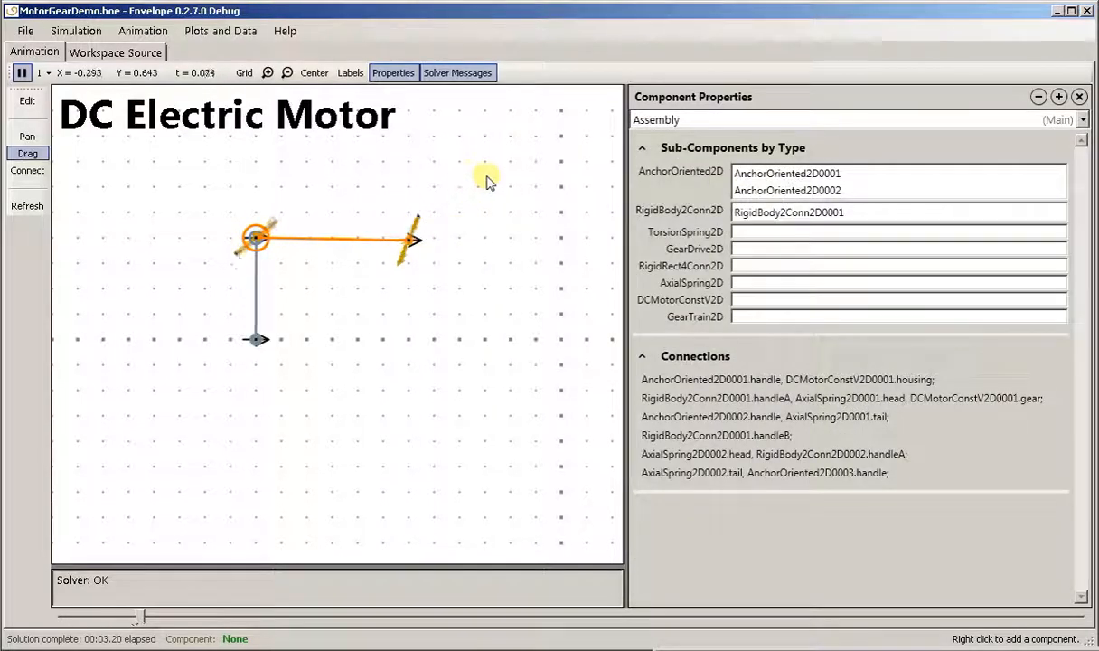